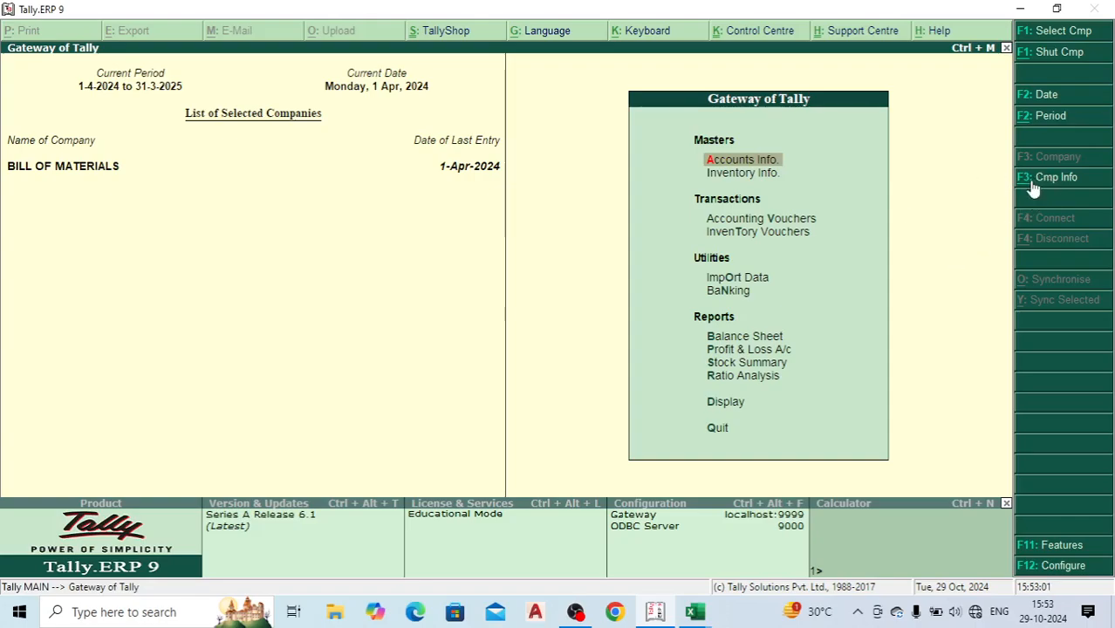
# Step: Open the company Backup screen from Company Info and go to the destination path
pyautogui.click(1032, 185)
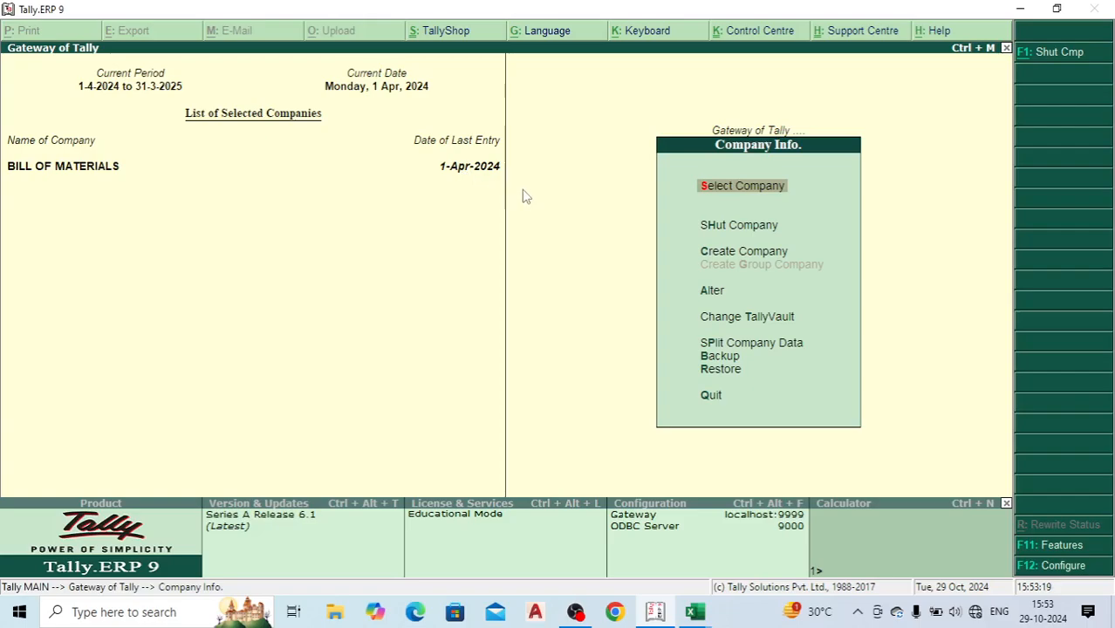
pyautogui.click(711, 358)
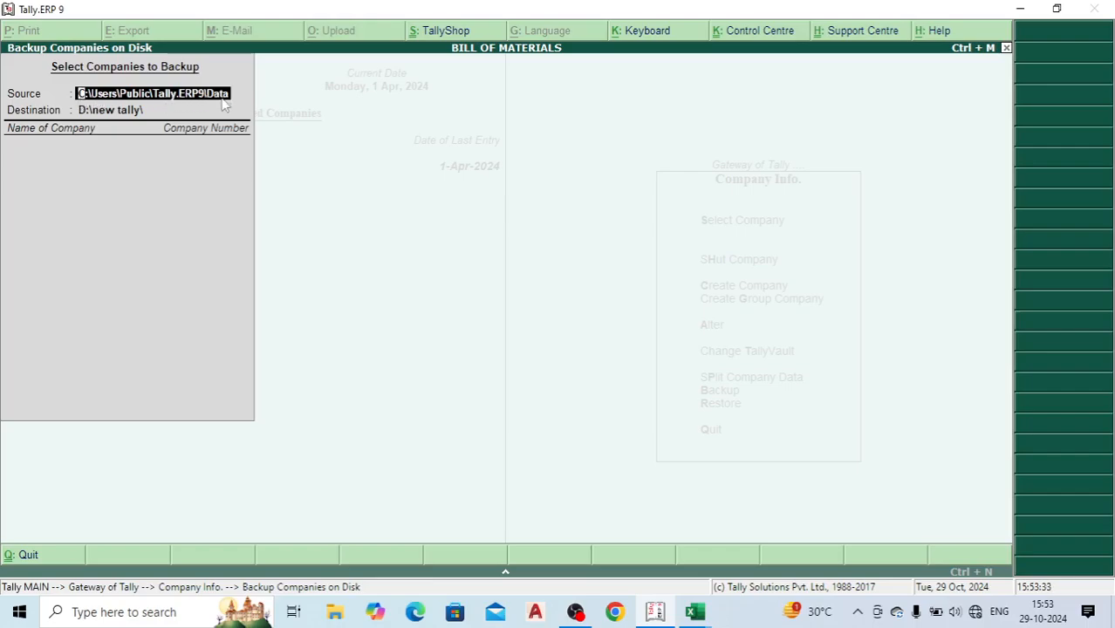
pyautogui.click(97, 112)
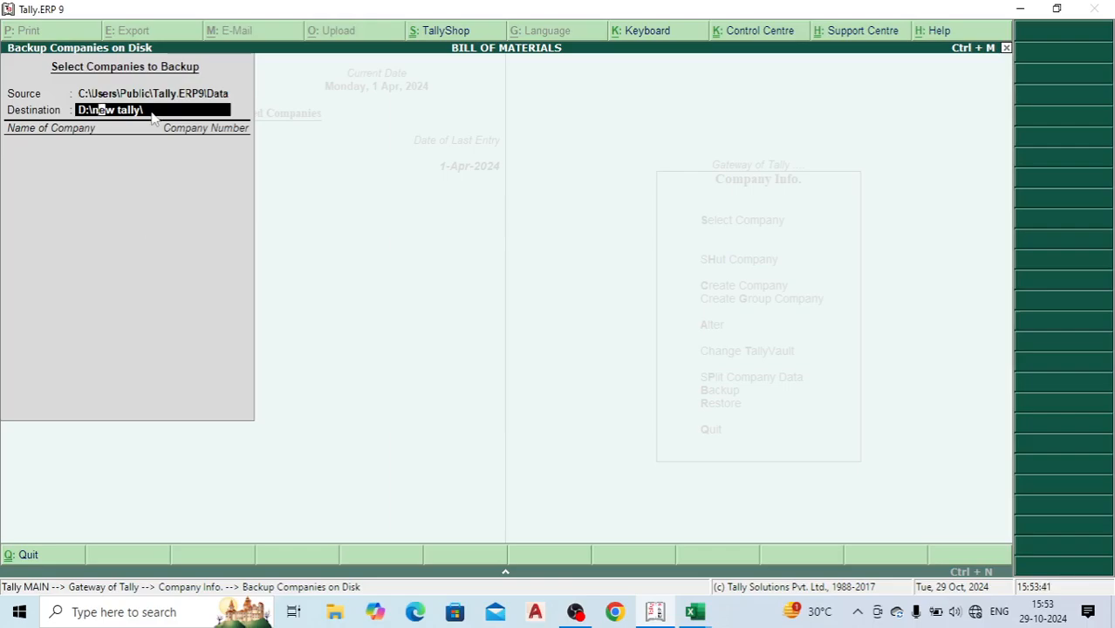
# Step: Try to clear the existing backup destination path
pyautogui.press('BackSpace')
pyautogui.press('BackSpace')
pyautogui.press('BackSpace')
pyautogui.press('BackSpace')
pyautogui.press('BackSpace')
pyautogui.press('BackSpace')
pyautogui.press('BackSpace')
pyautogui.press('BackSpace')
pyautogui.press('BackSpace')
pyautogui.press('BackSpace')
pyautogui.press('BackSpace')
pyautogui.press('BackSpace')
pyautogui.press('BackSpace')
pyautogui.press('BackSpace')
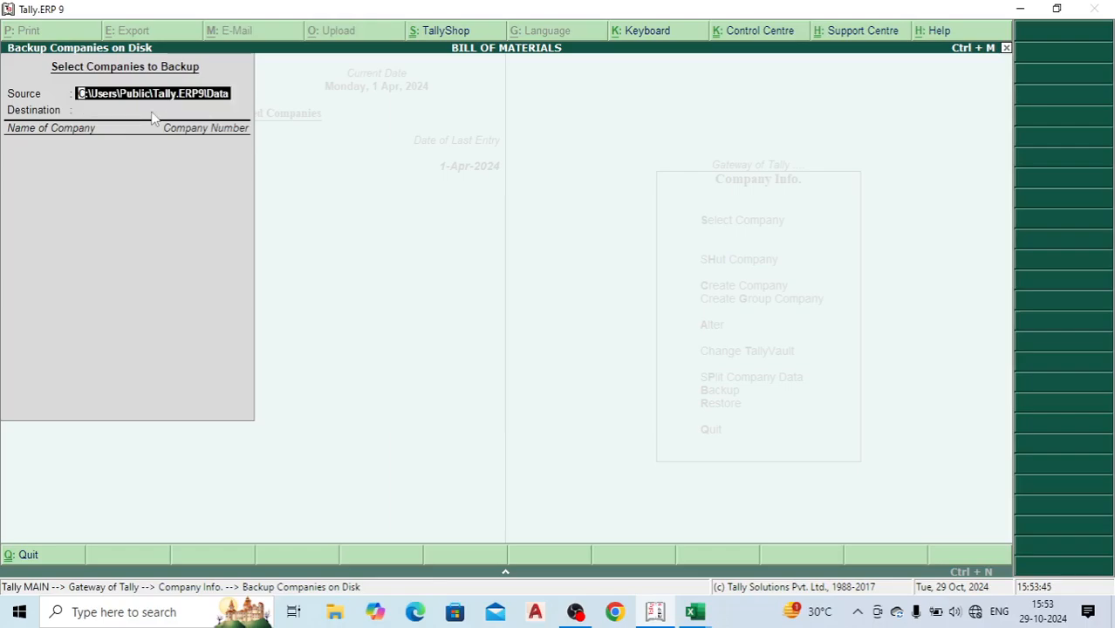
pyautogui.press('Return')
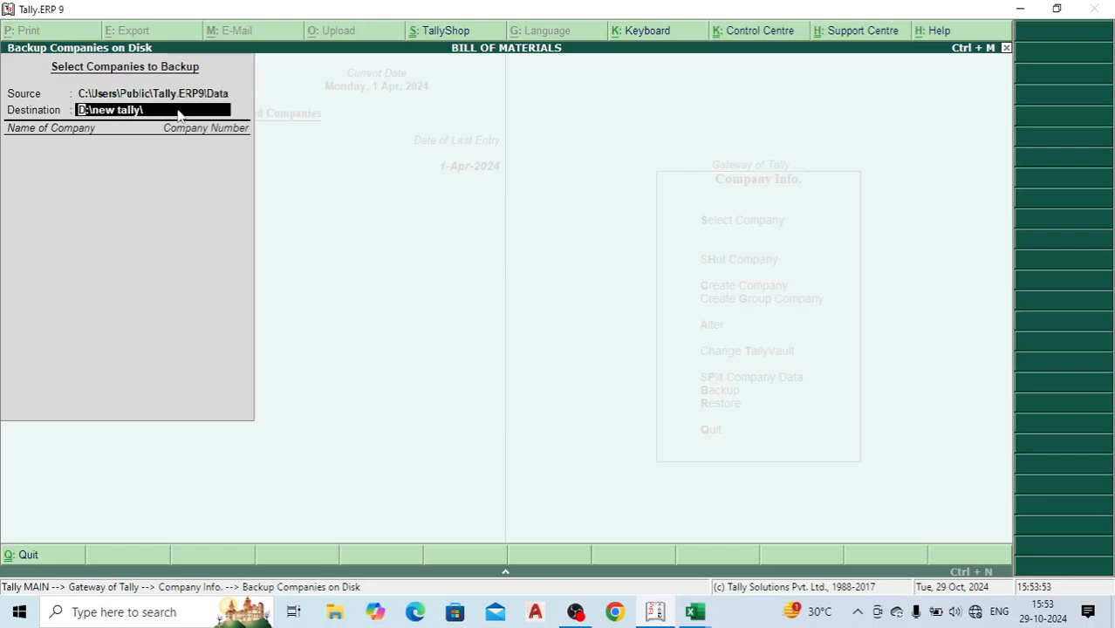
pyautogui.click(90, 101)
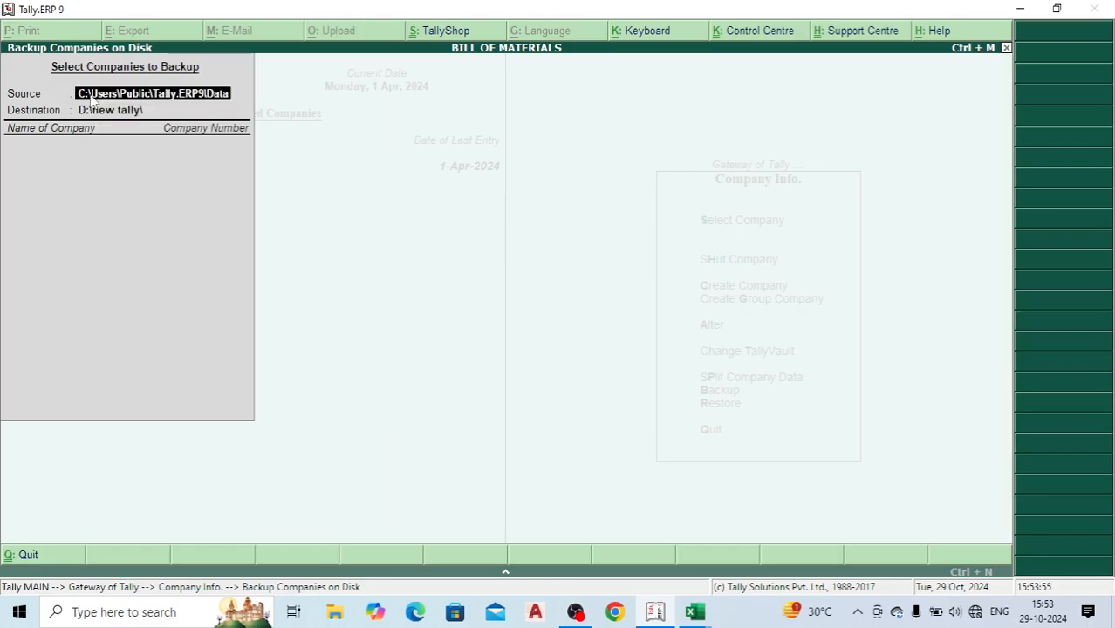
pyautogui.click(106, 118)
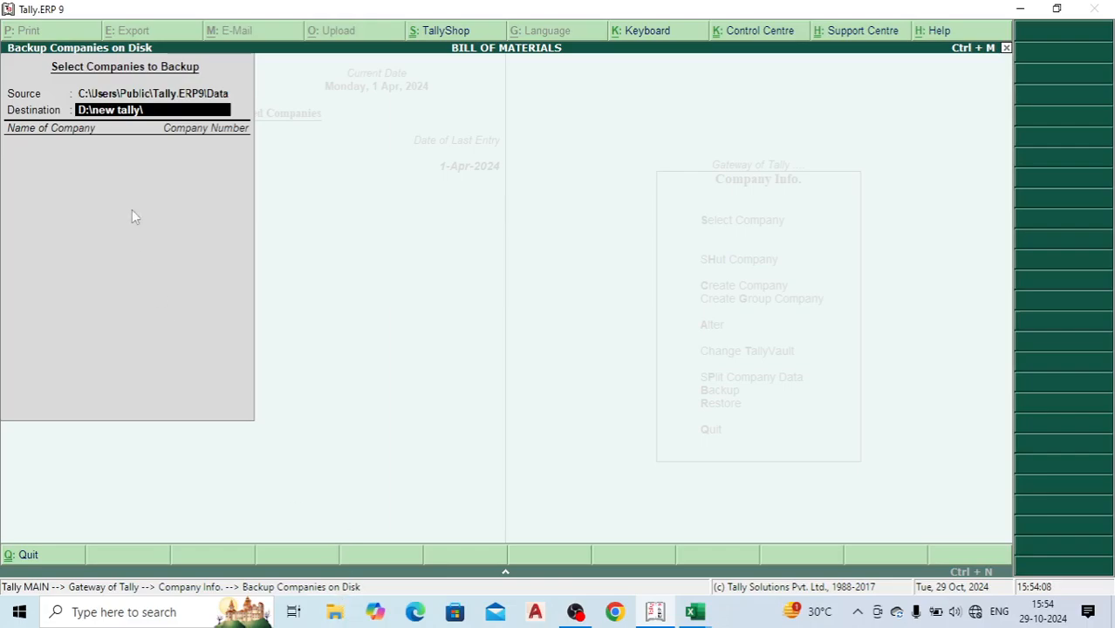
# Step: Switch to File Explorer, inspect the contents of the "new tally" folder on drive E:, and return to the backup screen
pyautogui.click(335, 612)
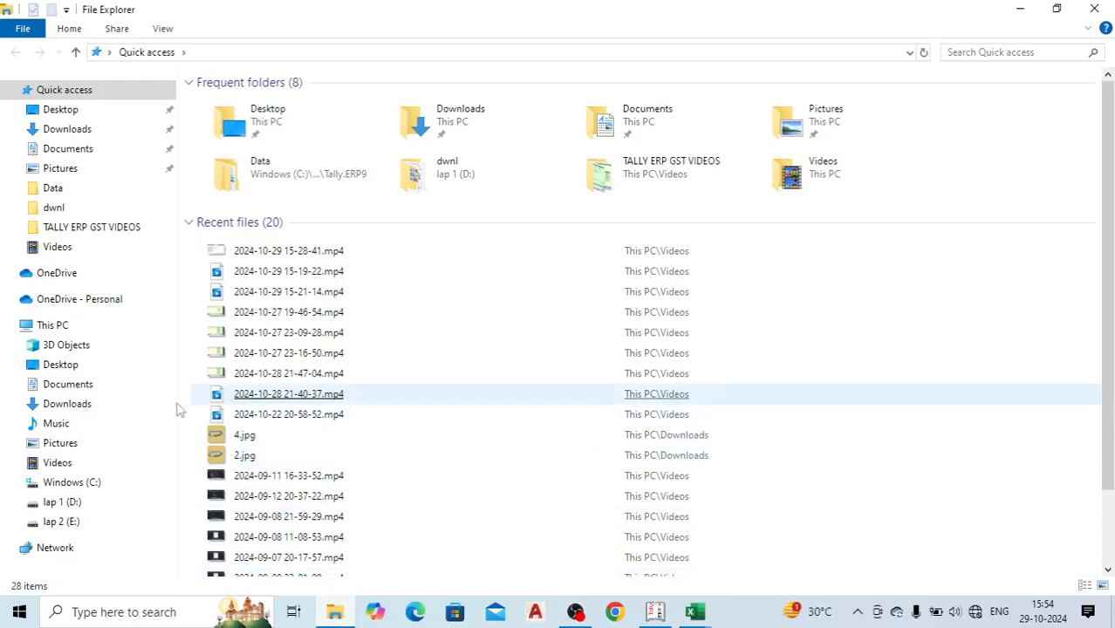
pyautogui.click(78, 521)
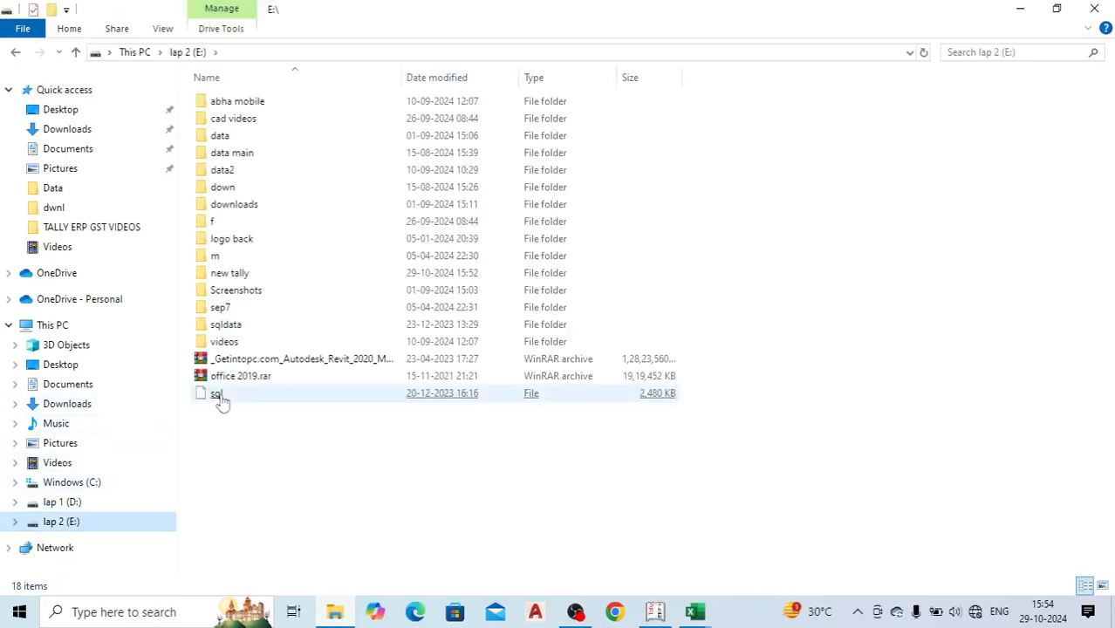
pyautogui.rightClick(771, 234)
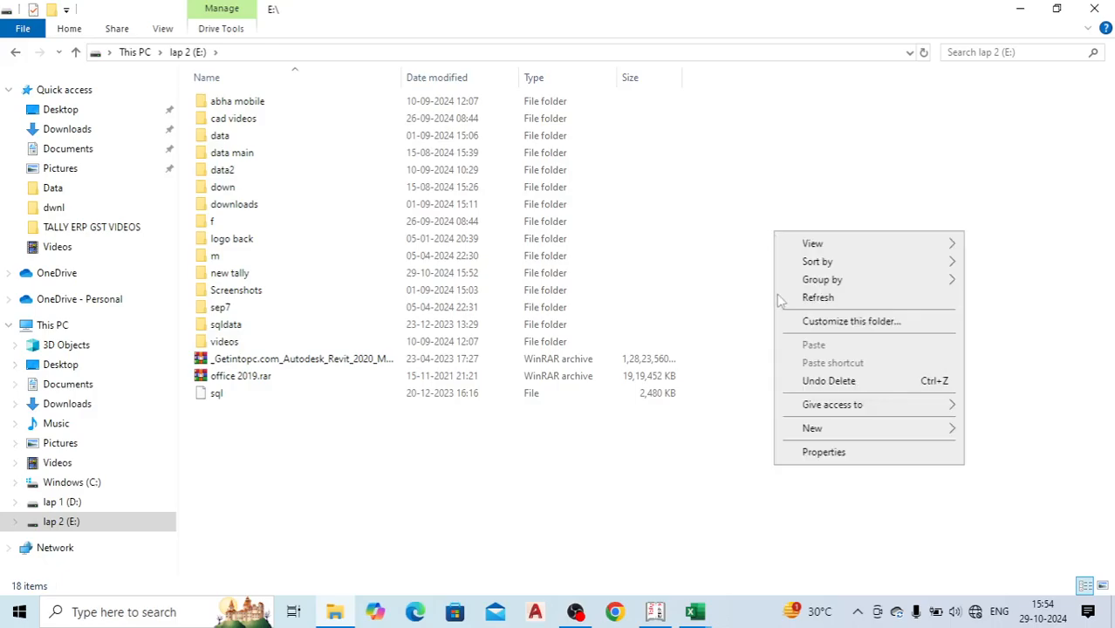
pyautogui.moveTo(809, 428)
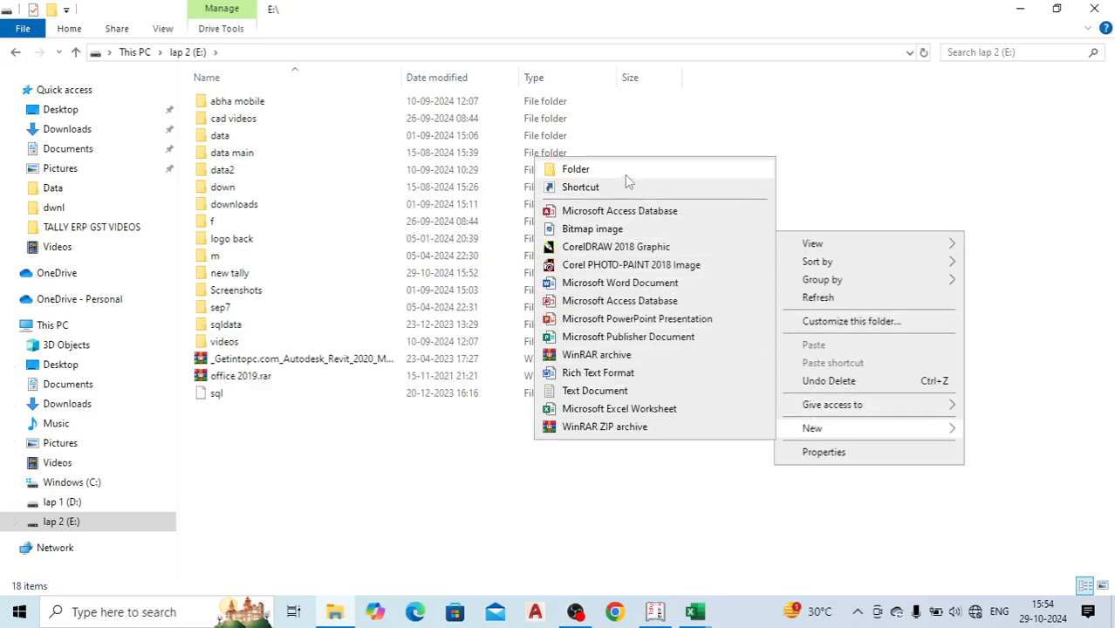
pyautogui.click(821, 109)
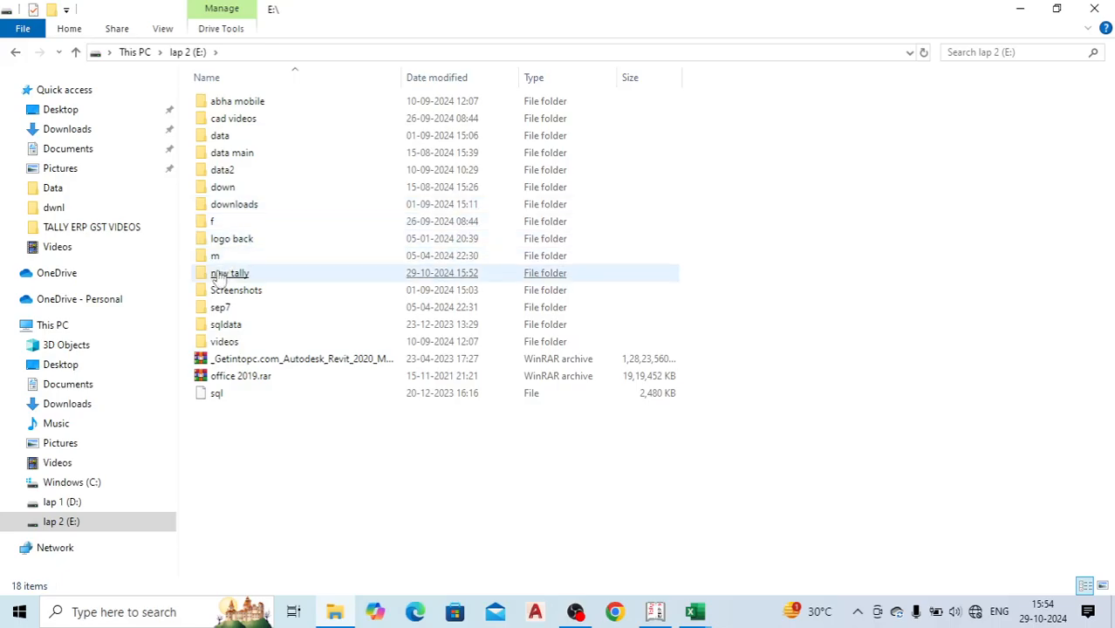
pyautogui.doubleClick(218, 277)
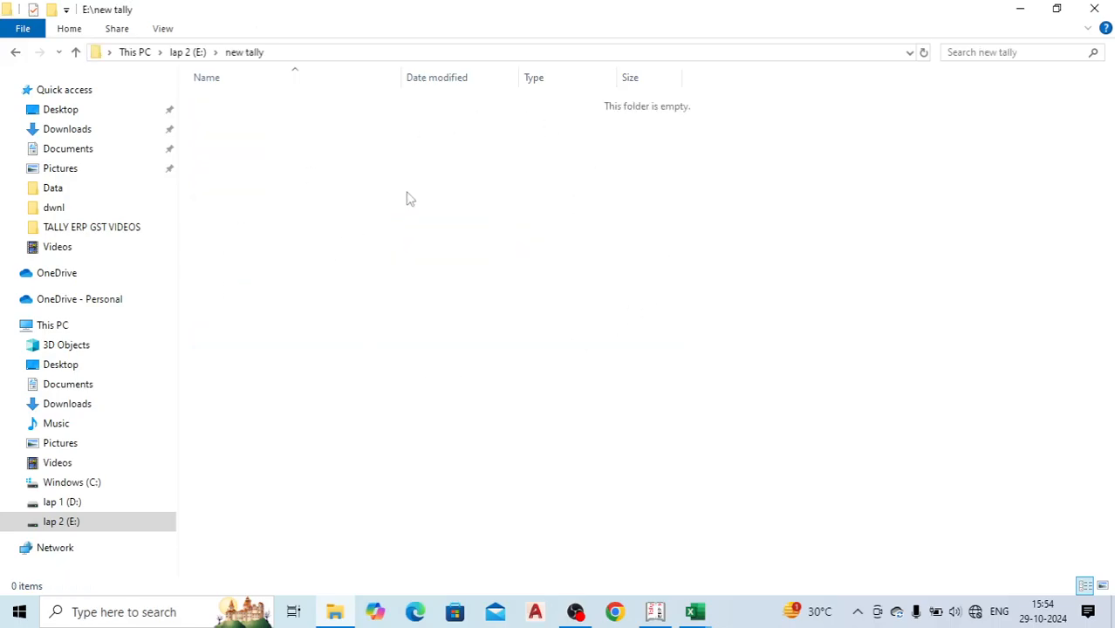
pyautogui.click(1094, 9)
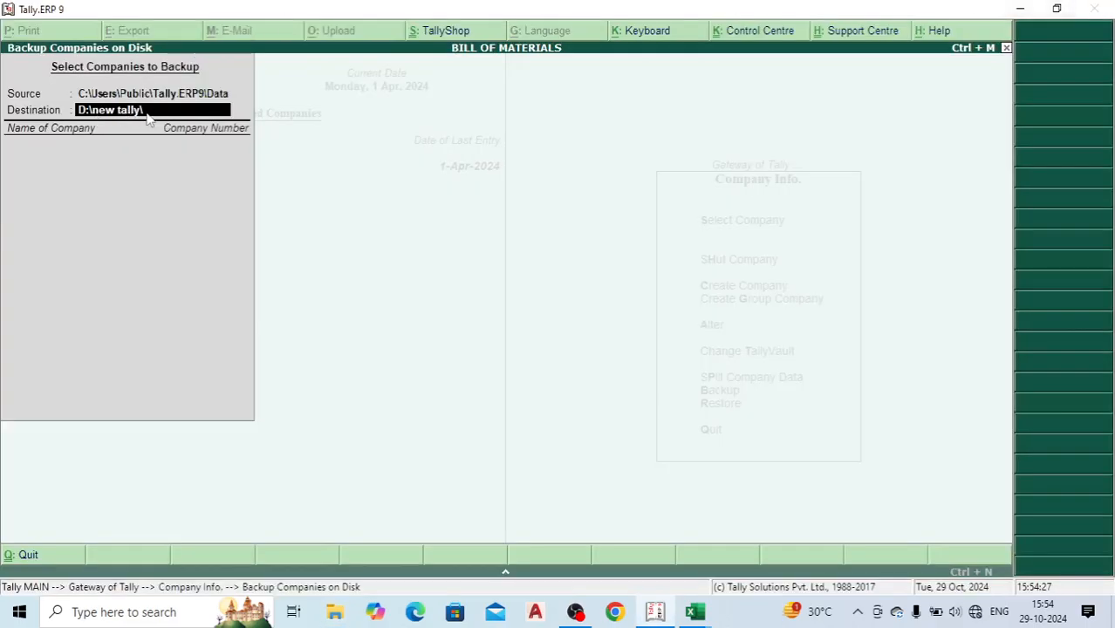
# Step: Accept D:\new tally\ as the backup destination and add the companies BILL OF MATERIALS, All Notes, CST and CST TAX
pyautogui.press('Return')
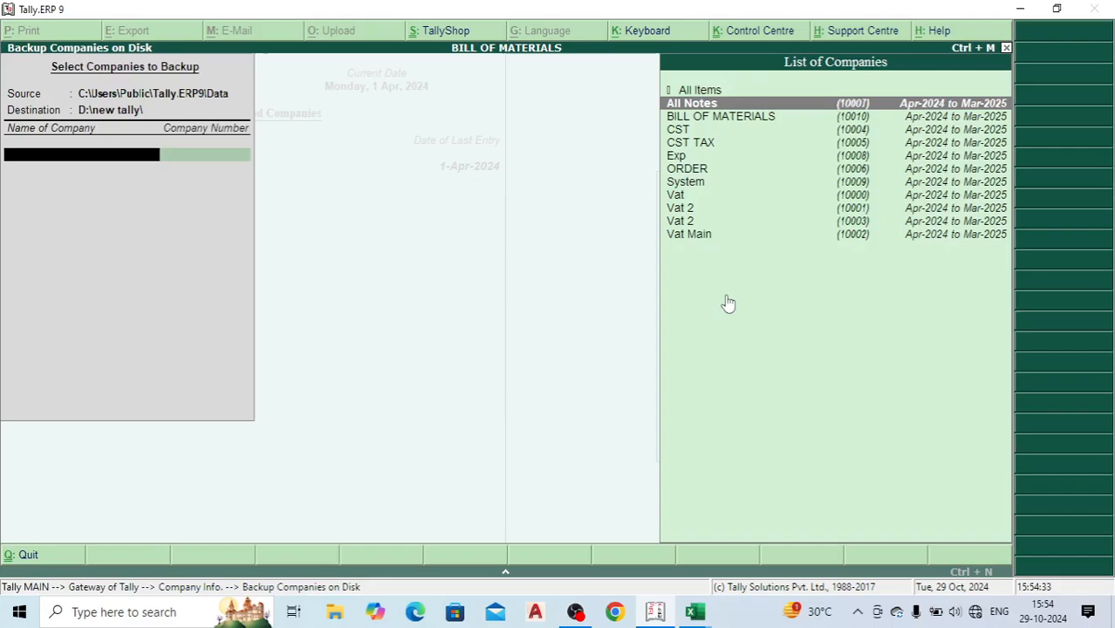
pyautogui.press('Down')
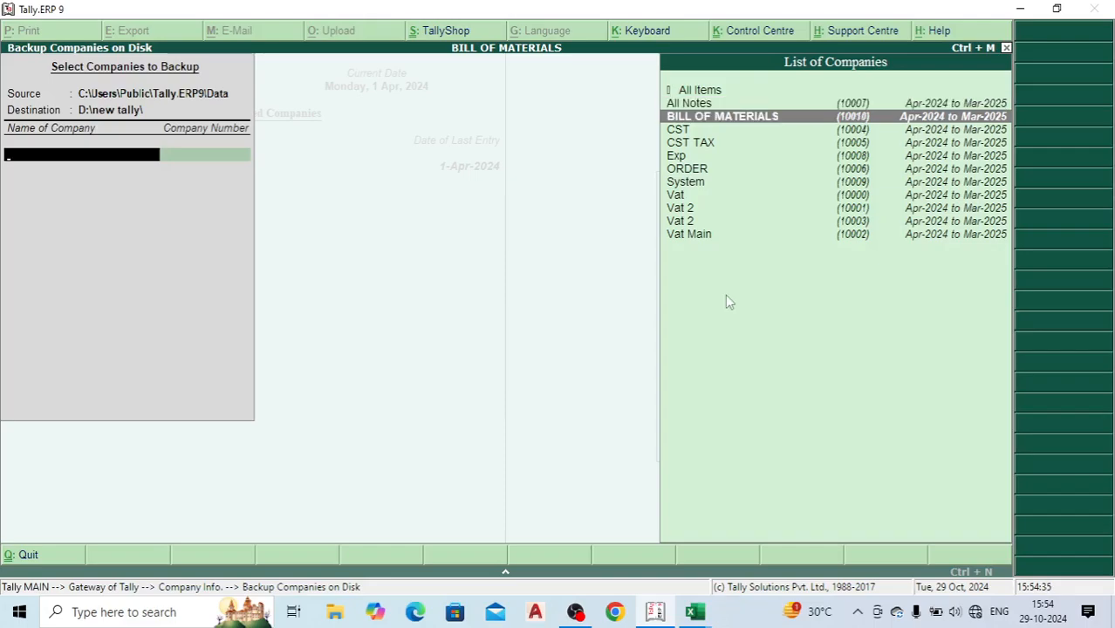
pyautogui.press('Return')
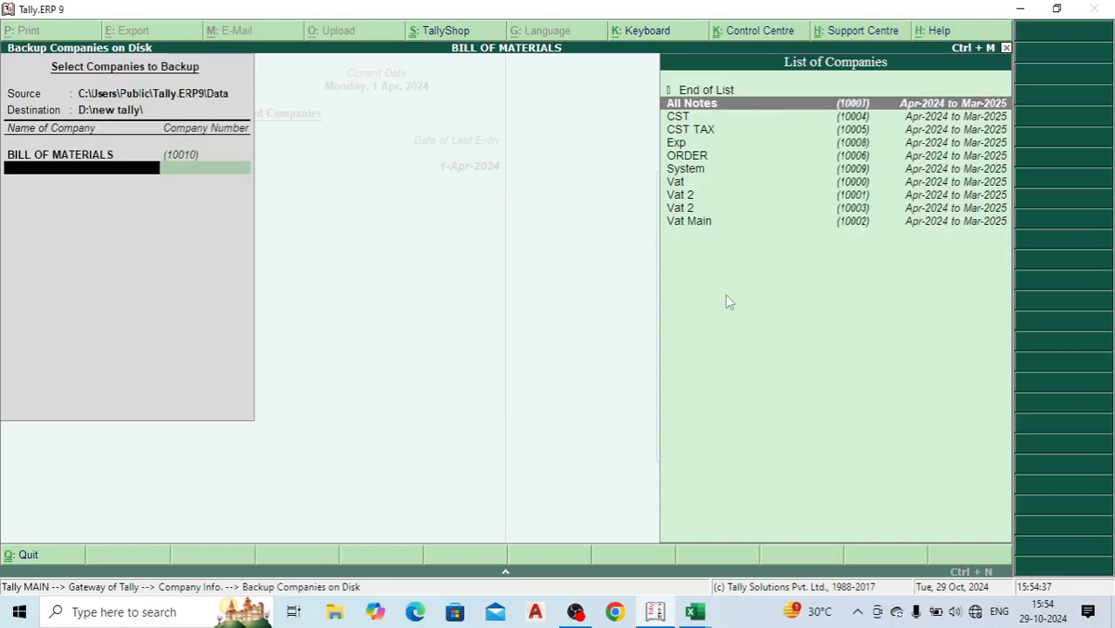
pyautogui.press('Return')
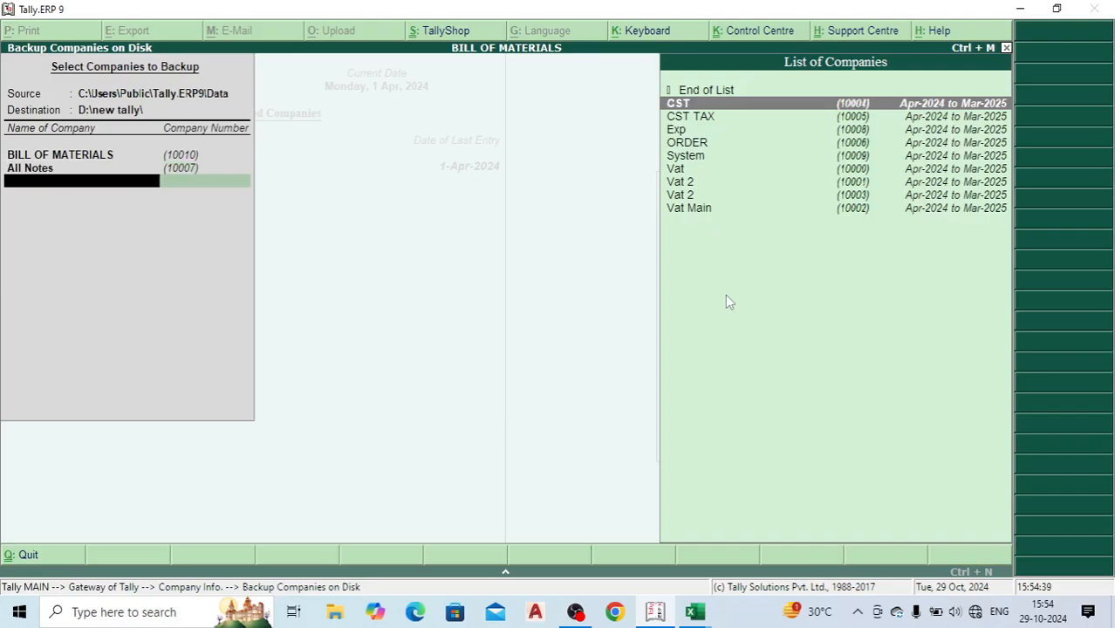
pyautogui.press('Return')
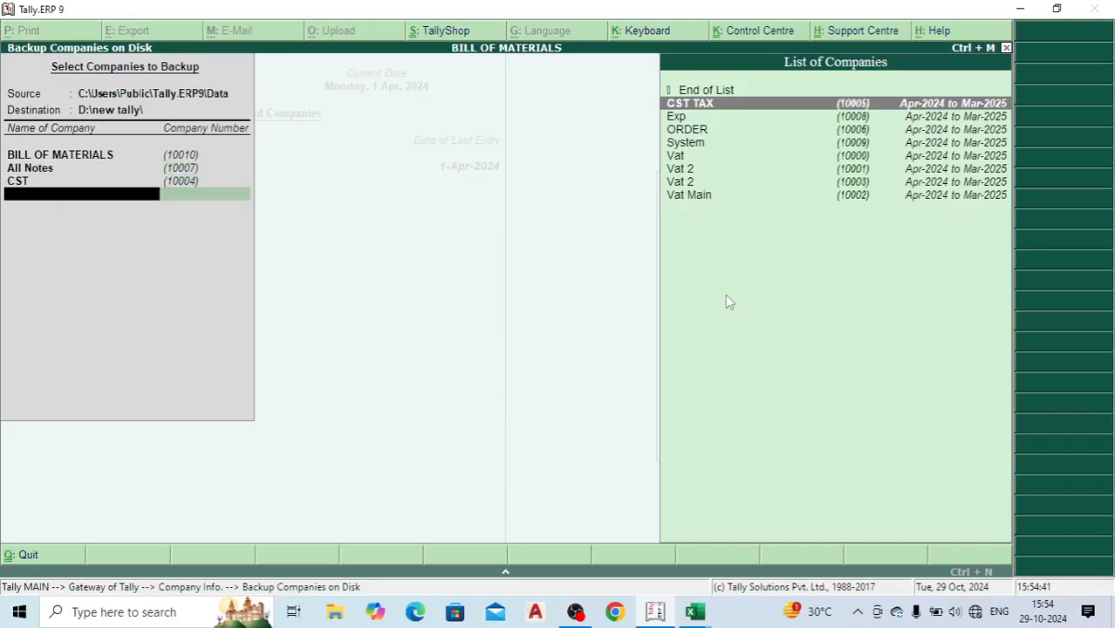
pyautogui.press('Return')
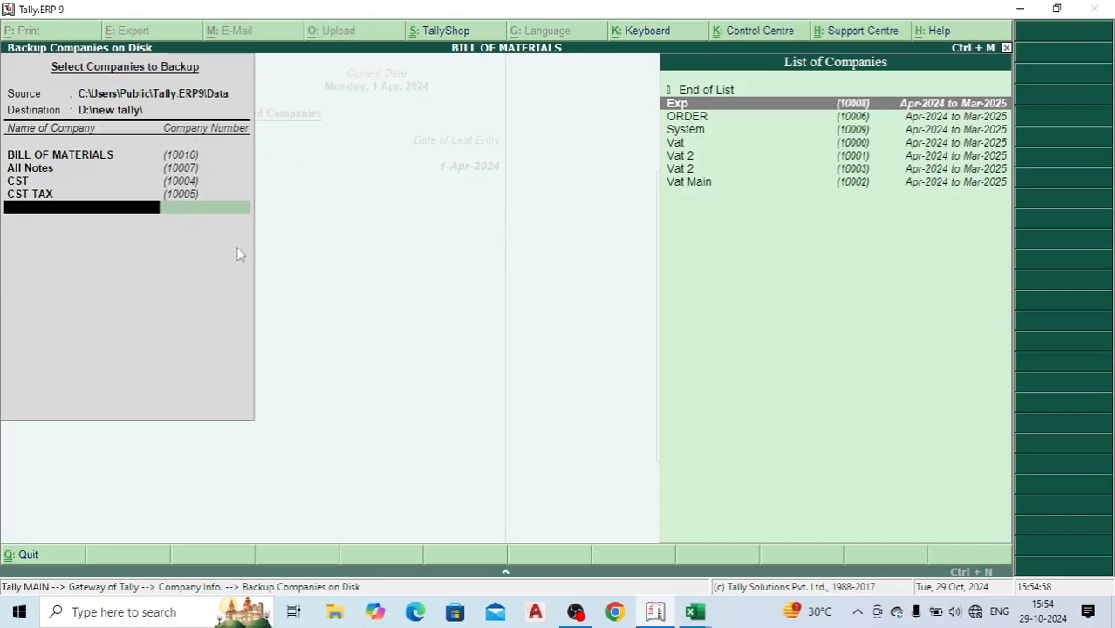
# Step: End the company list and run the backup, agreeing to overwrite the existing backup files
pyautogui.press('Up')
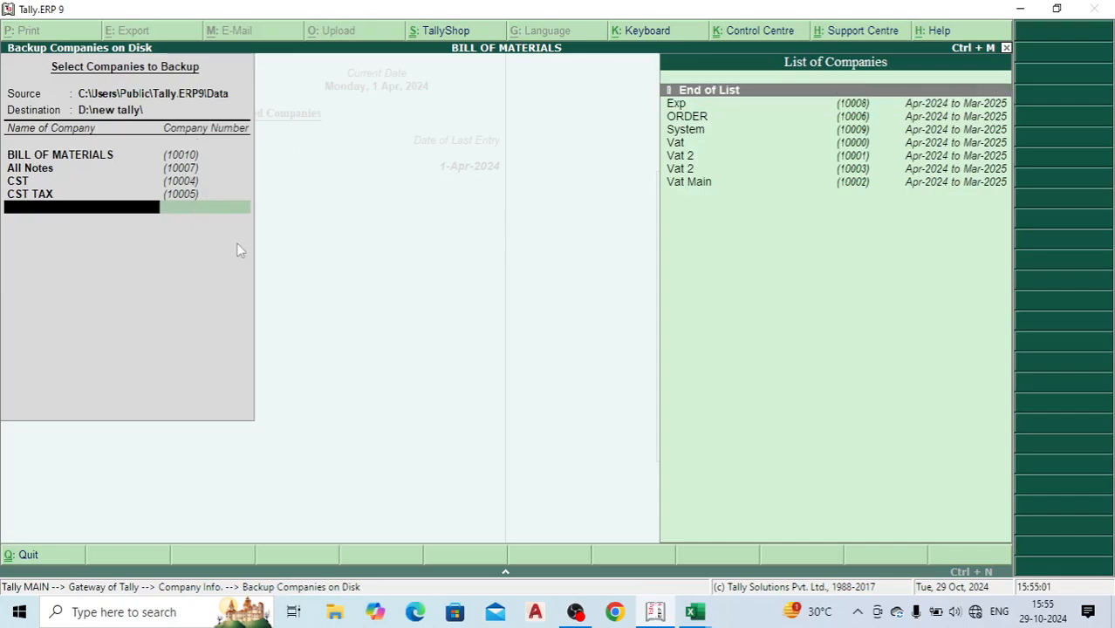
pyautogui.press('Return')
pyautogui.press('Return')
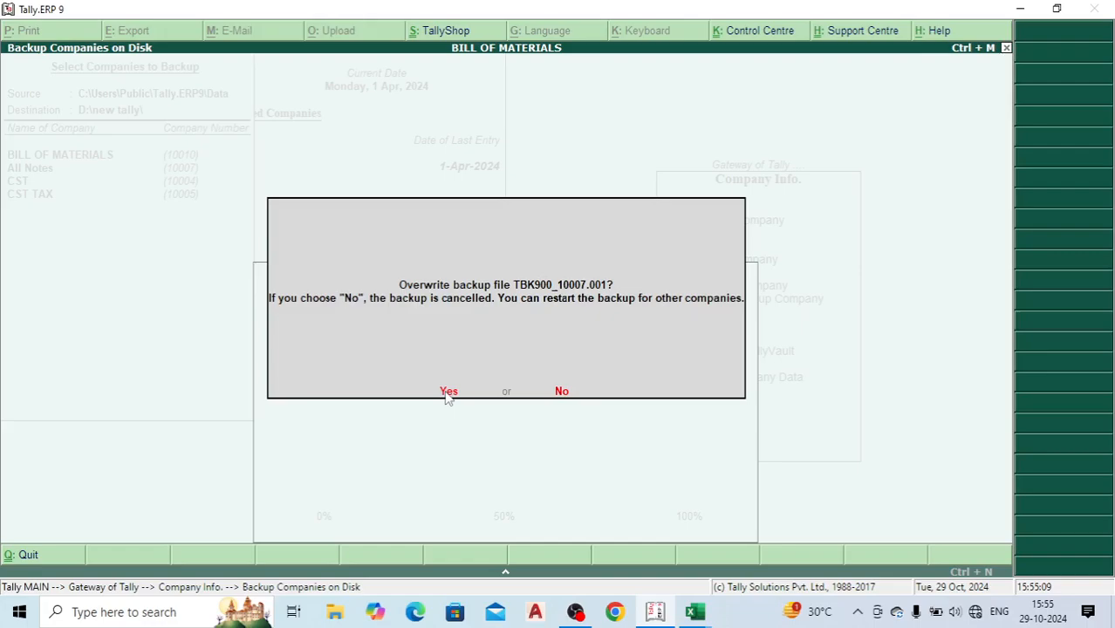
pyautogui.click(448, 392)
pyautogui.click(447, 392)
pyautogui.click(448, 391)
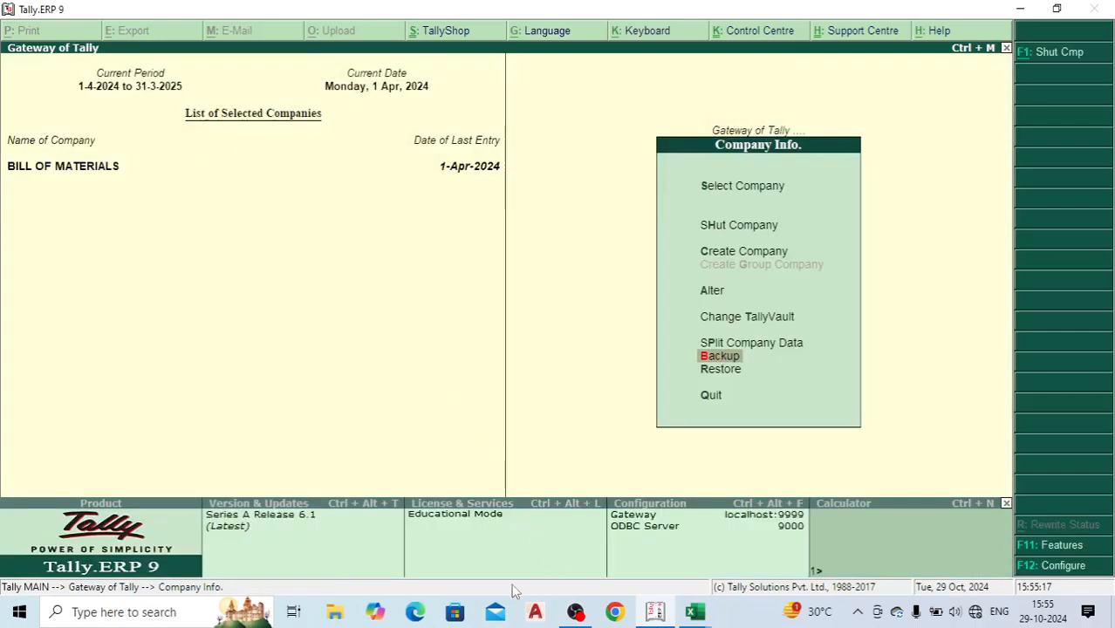
# Step: Switch to File Explorer, check the folders on drive E:, and return to Company Info
pyautogui.click(335, 614)
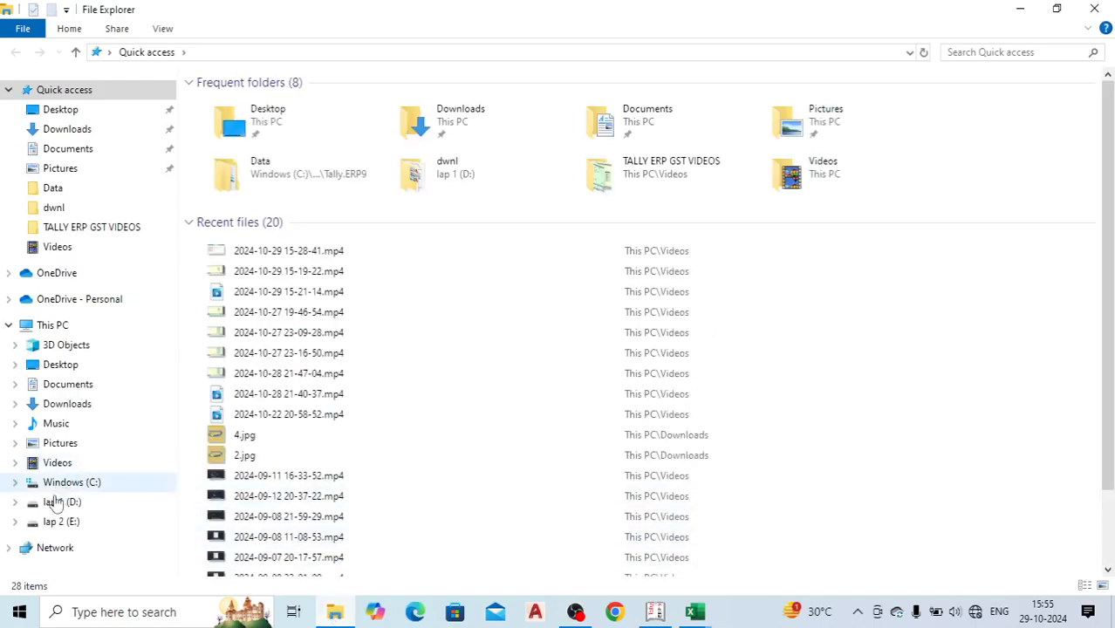
pyautogui.click(50, 523)
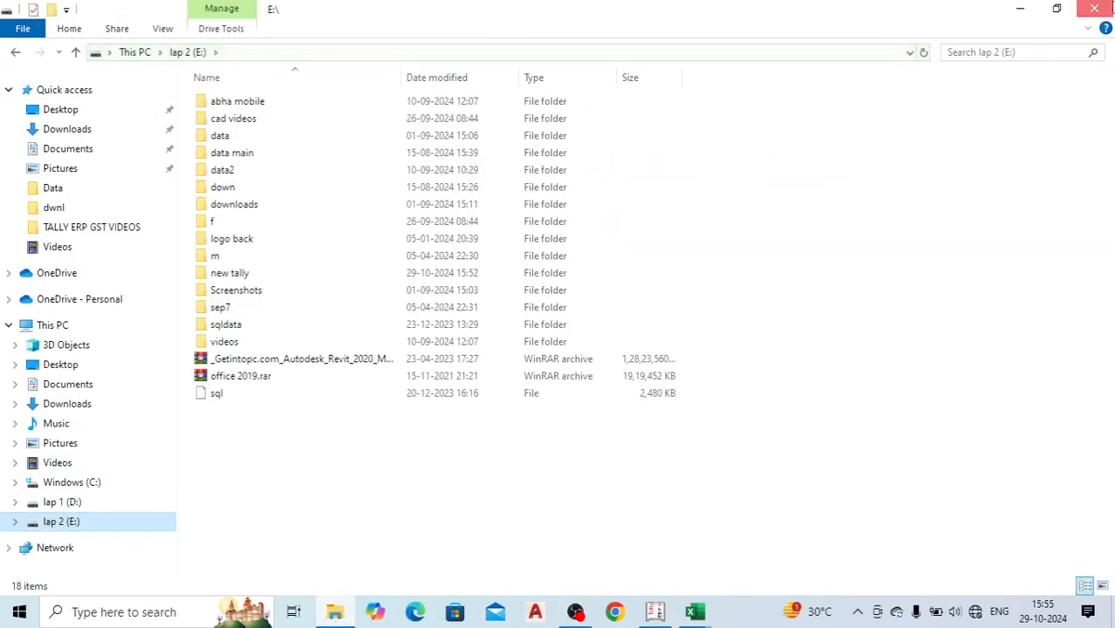
pyautogui.click(1094, 9)
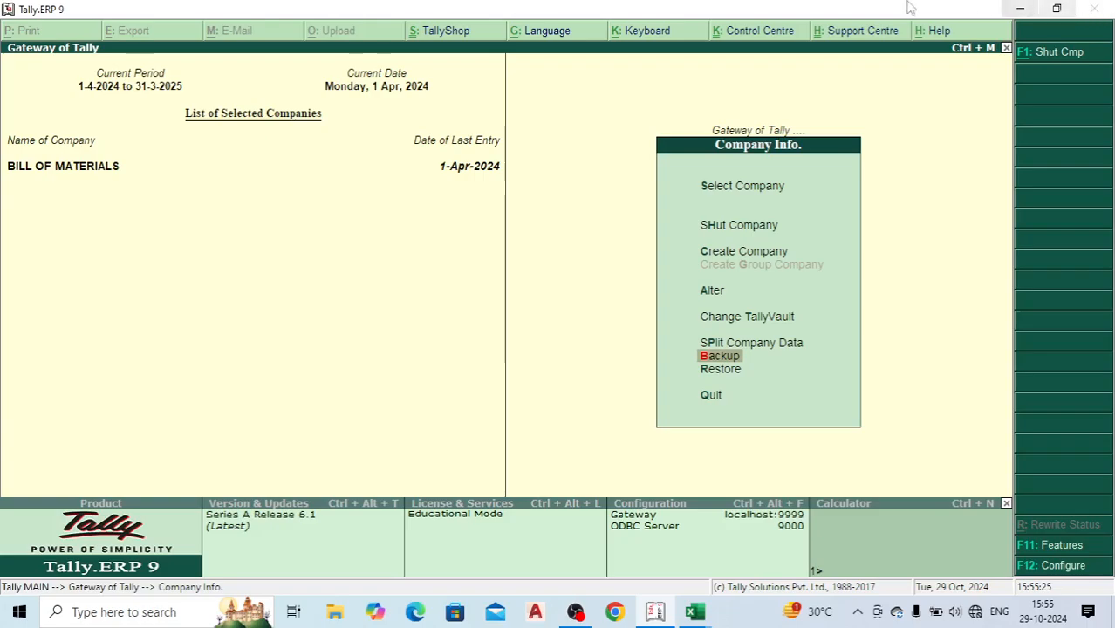
# Step: Open the company Backup screen again and set the destination to E:\NEW TALLY\
pyautogui.click(703, 355)
pyautogui.click(705, 353)
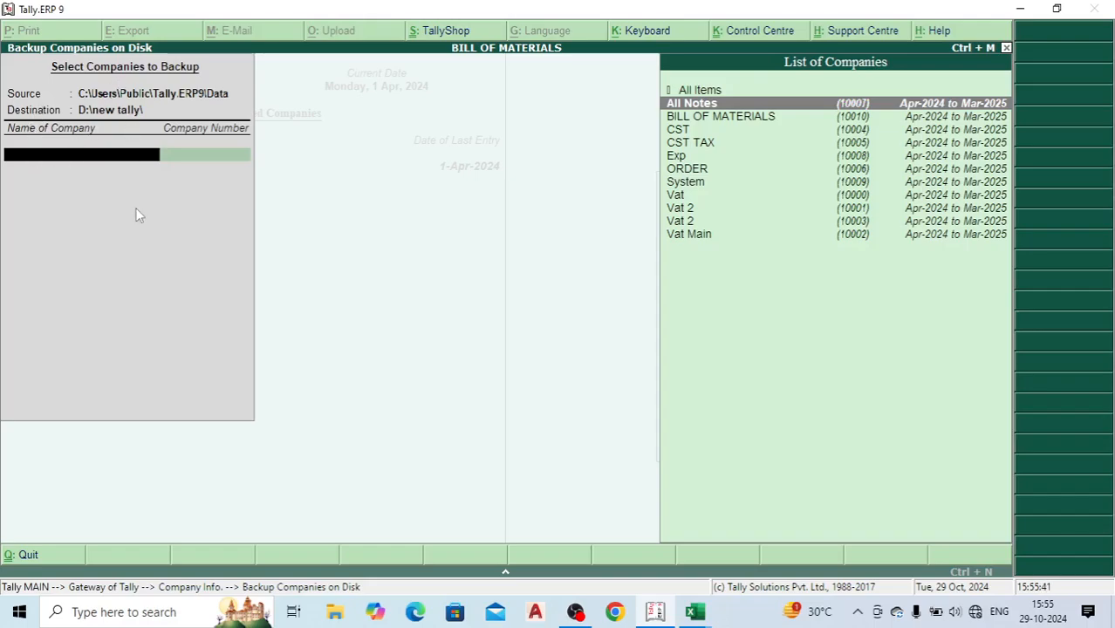
pyautogui.press('BackSpace')
pyautogui.press('BackSpace')
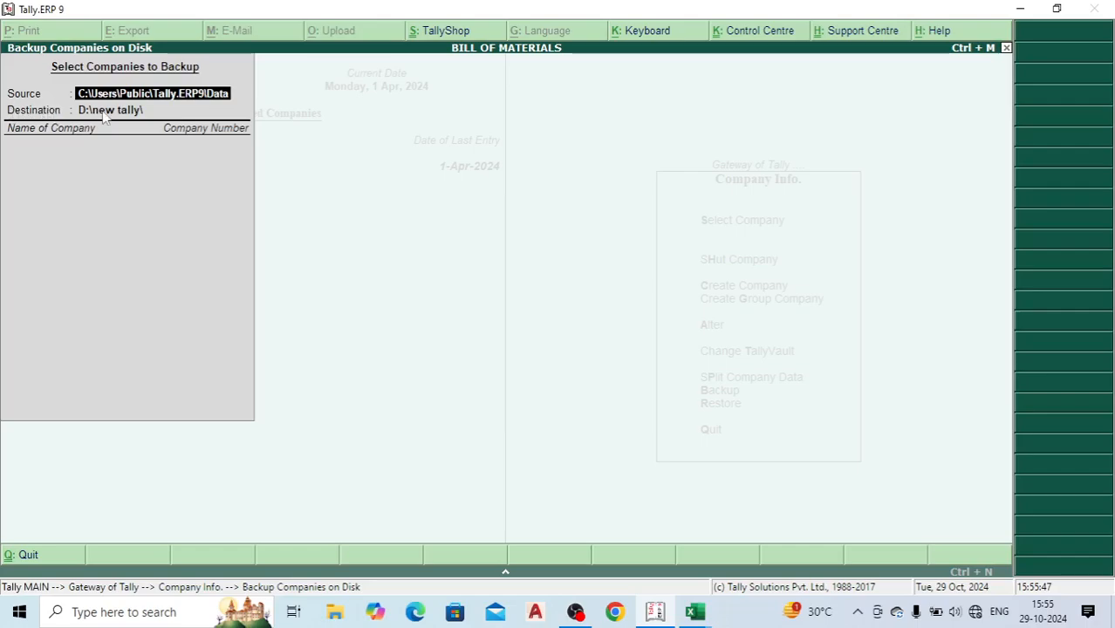
pyautogui.press('Return')
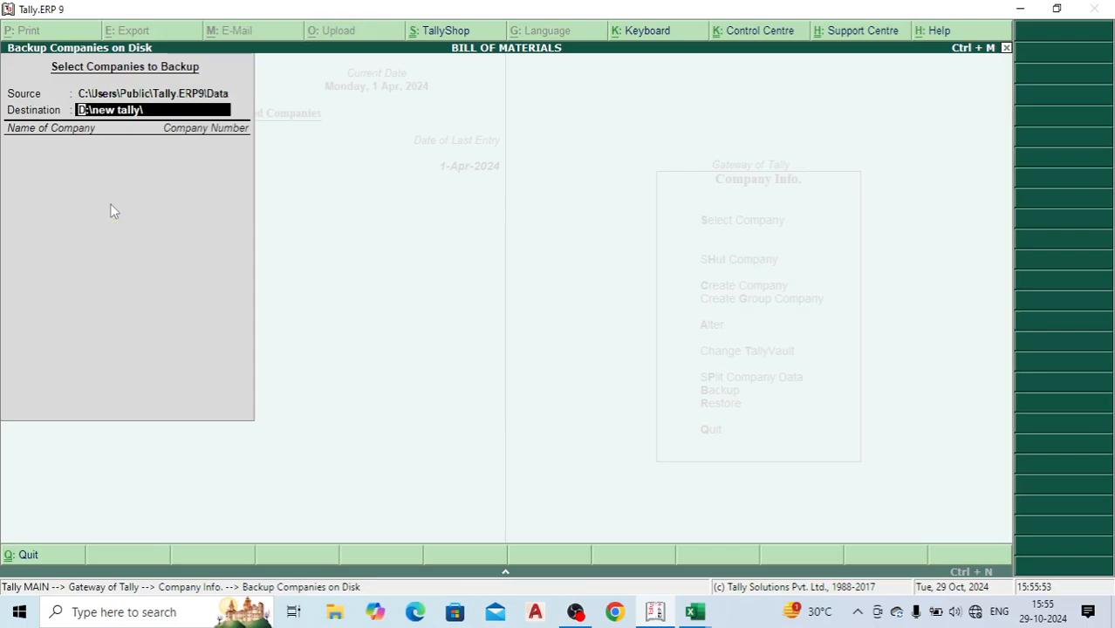
pyautogui.press('Delete')
pyautogui.press('Delete')
pyautogui.press('Delete')
pyautogui.press('Delete')
pyautogui.press('Delete')
pyautogui.press('Delete')
pyautogui.press('Delete')
pyautogui.press('Delete')
pyautogui.press('Delete')
pyautogui.write('NEW TALLY')
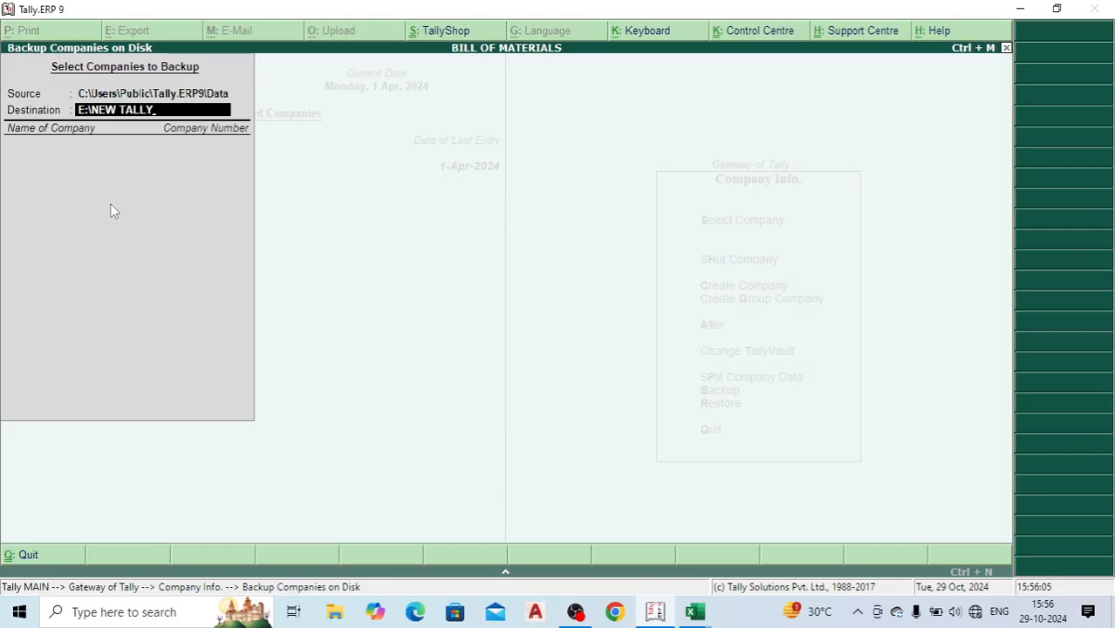
pyautogui.write('\\')
pyautogui.press('Return')
# Step: Add the companies BILL OF MATERIALS, All Notes, CST, Exp and CST TAX to the backup list
pyautogui.press('Down')
pyautogui.press('Return')
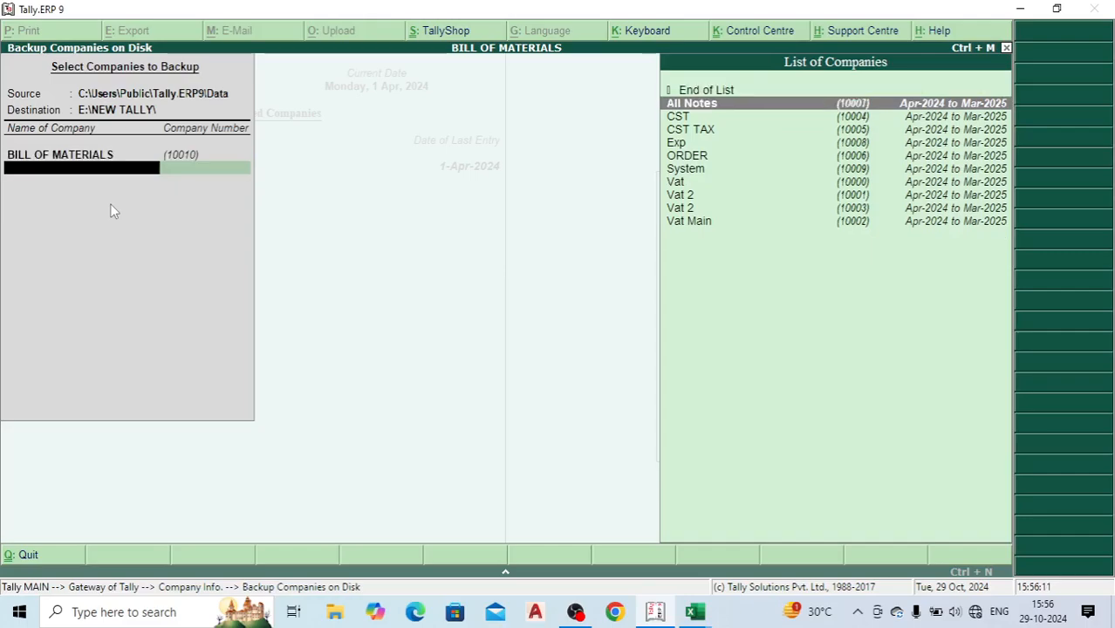
pyautogui.press('Down')
pyautogui.press('Up')
pyautogui.press('Return')
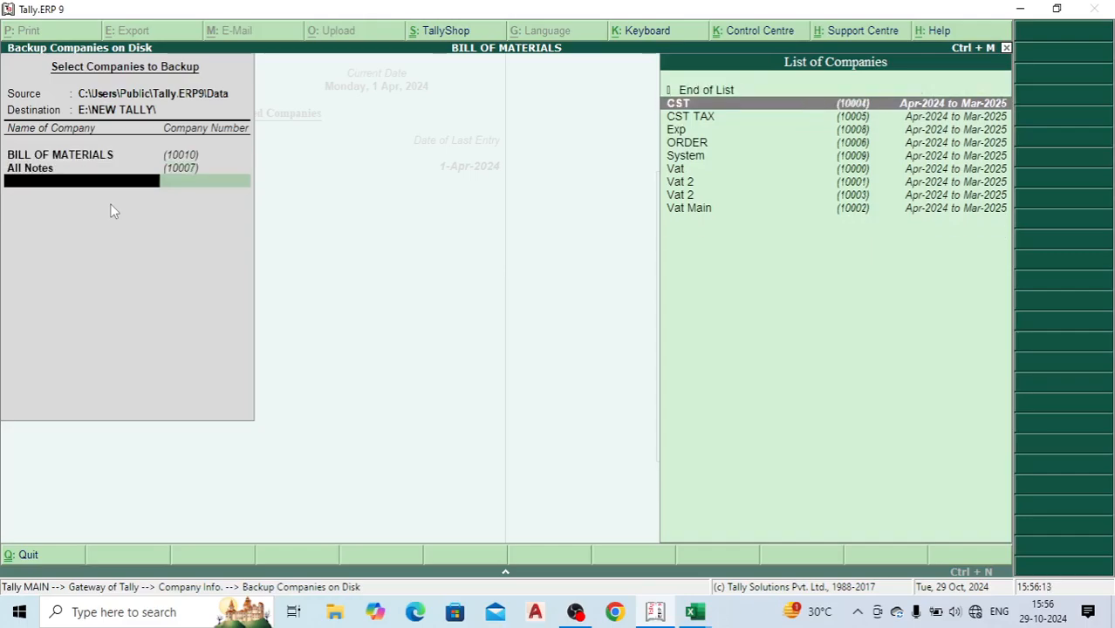
pyautogui.press('Down')
pyautogui.press('Up')
pyautogui.press('Return')
pyautogui.press('Down')
pyautogui.press('Return')
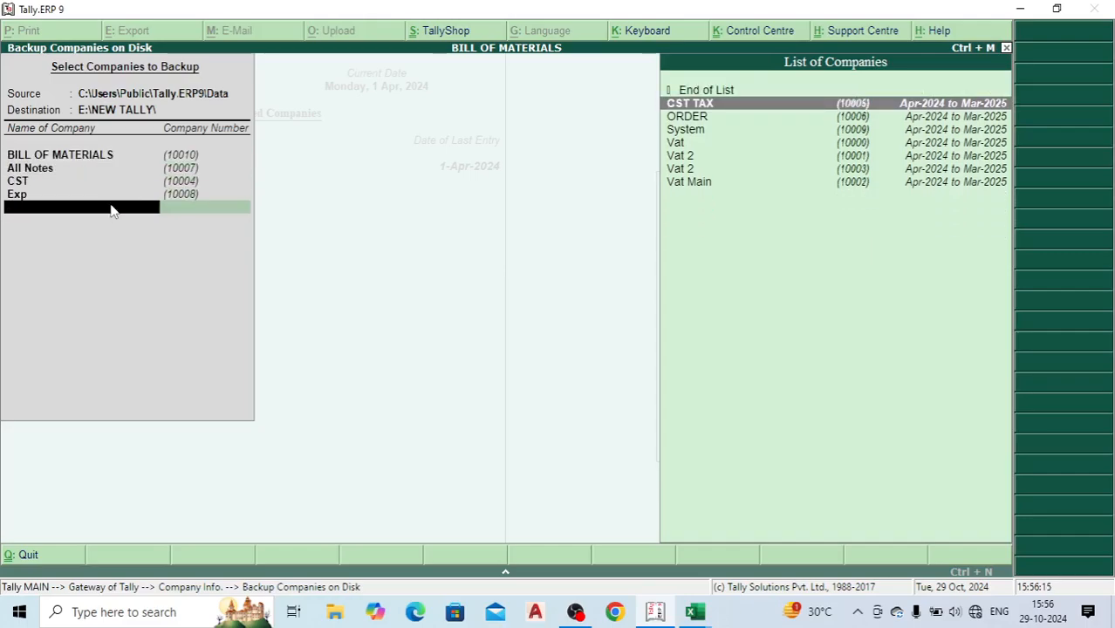
pyautogui.press('Return')
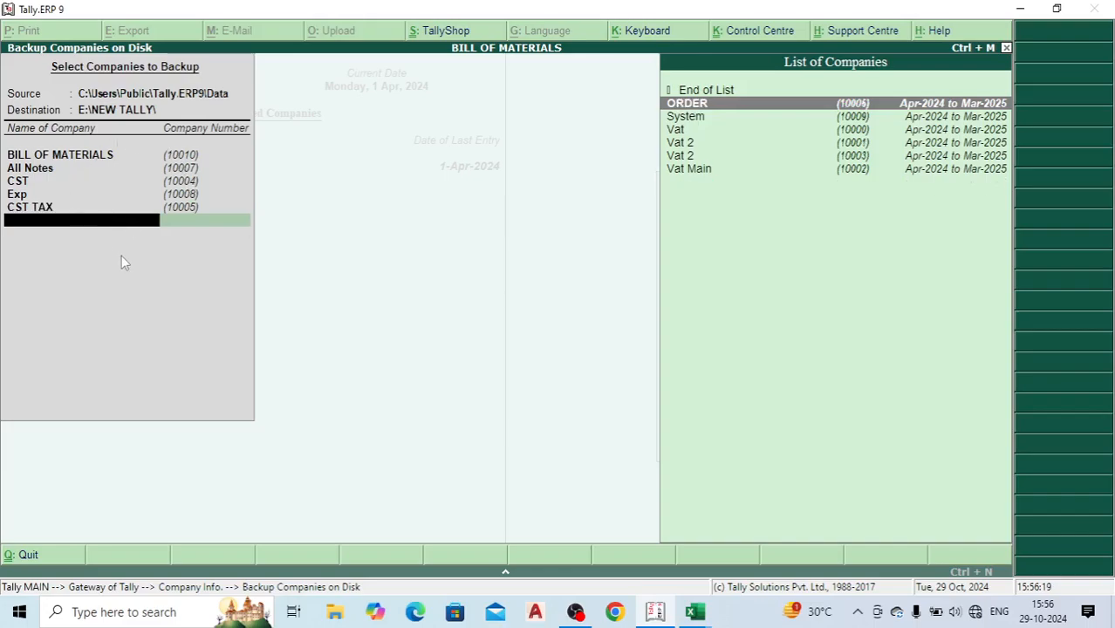
# Step: End the company list and run the backup to E:\NEW TALLY\
pyautogui.press('Up')
pyautogui.press('Return')
pyautogui.press('Return')
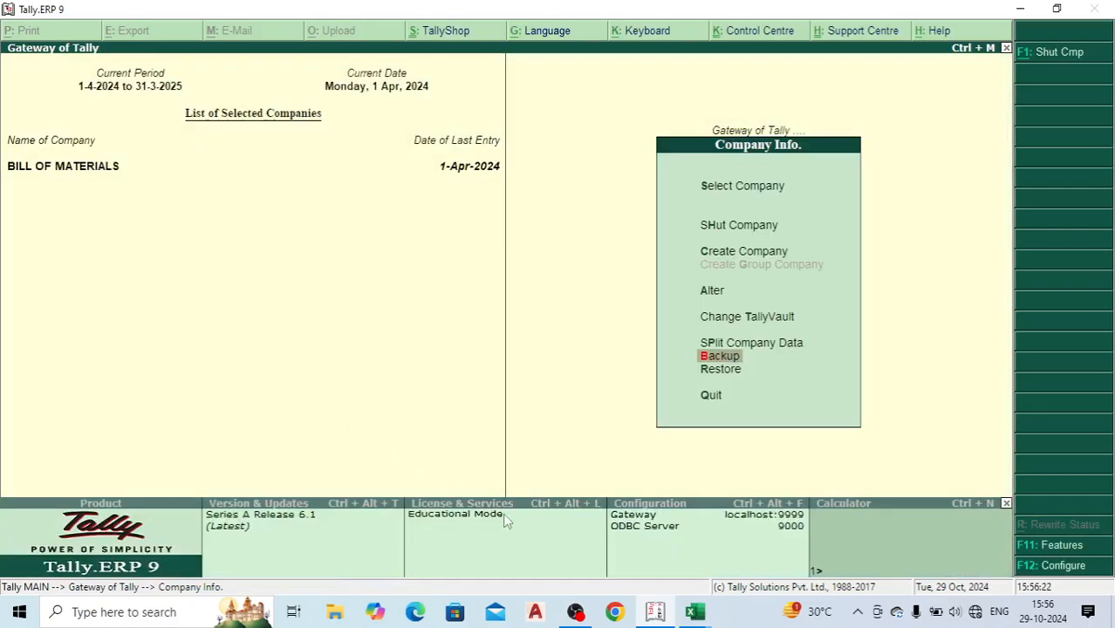
# Step: Switch to File Explorer and examine the company backup files stored in E:\new tally
pyautogui.click(334, 612)
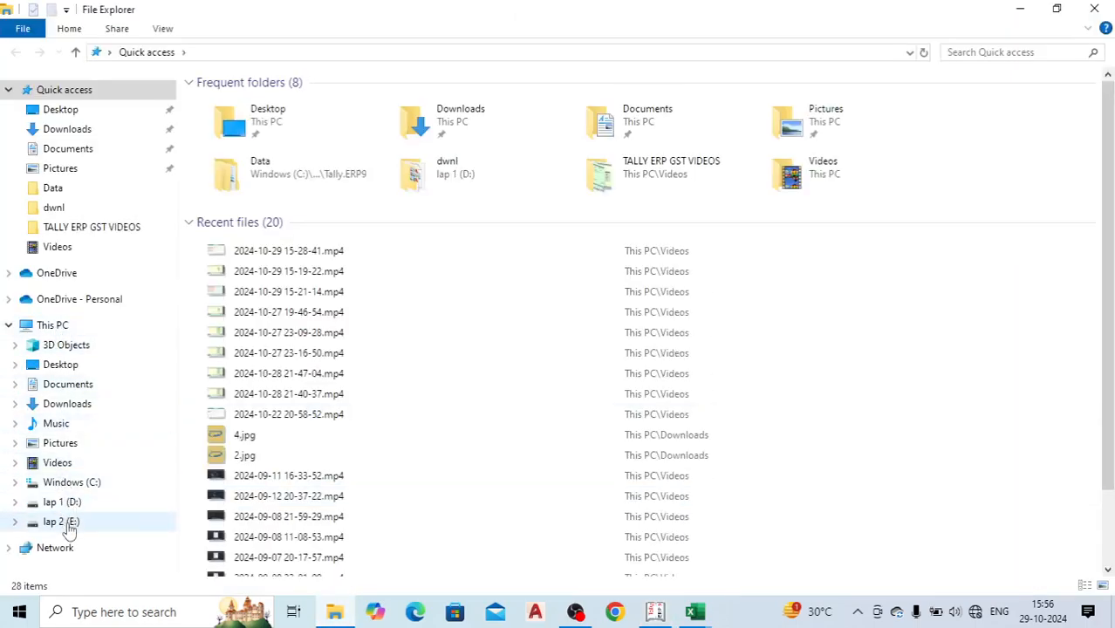
pyautogui.click(65, 522)
pyautogui.doubleClick(219, 276)
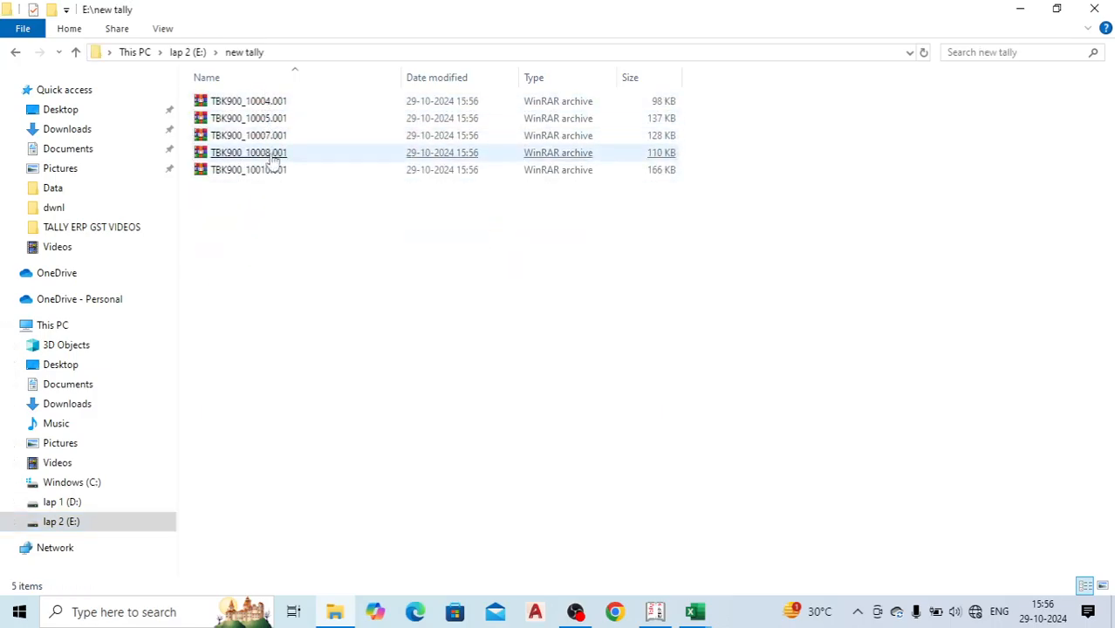
pyautogui.click(243, 103)
pyautogui.click(243, 281)
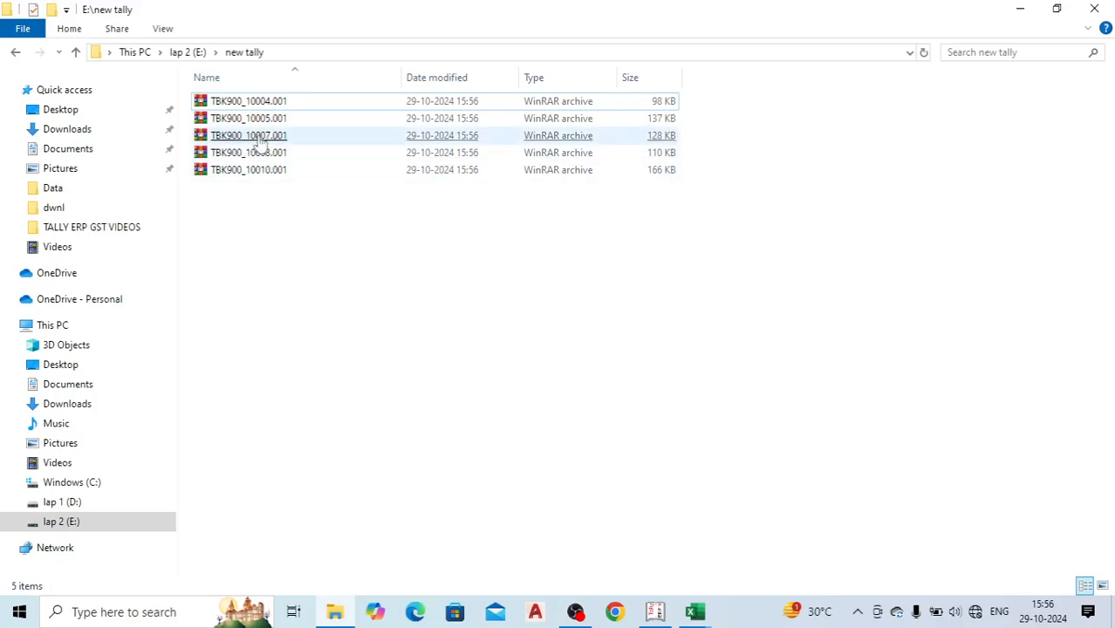
pyautogui.click(258, 104)
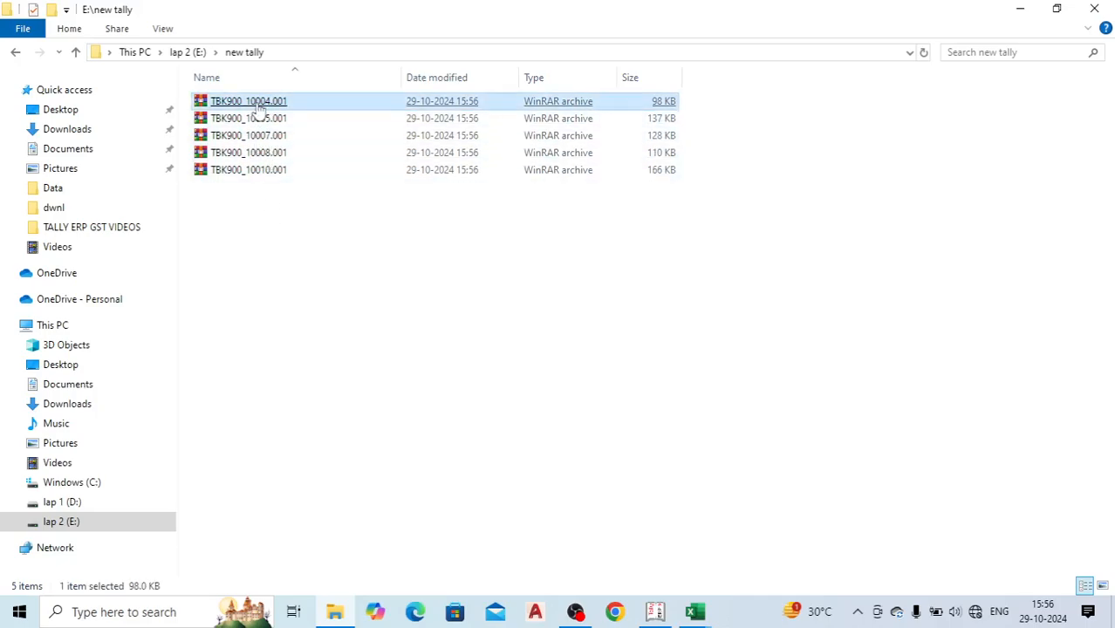
pyautogui.click(259, 127)
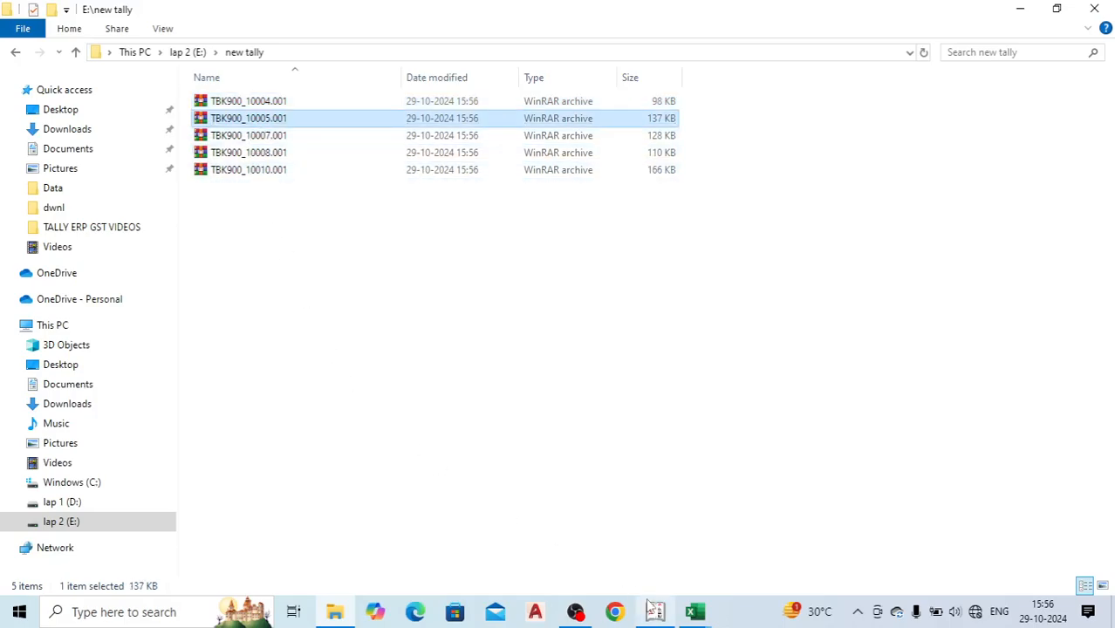
# Step: Return to Tally.ERP 9, leave the Backup screen and open Restore with E:\NEW TALLY\ as the source
pyautogui.click(654, 612)
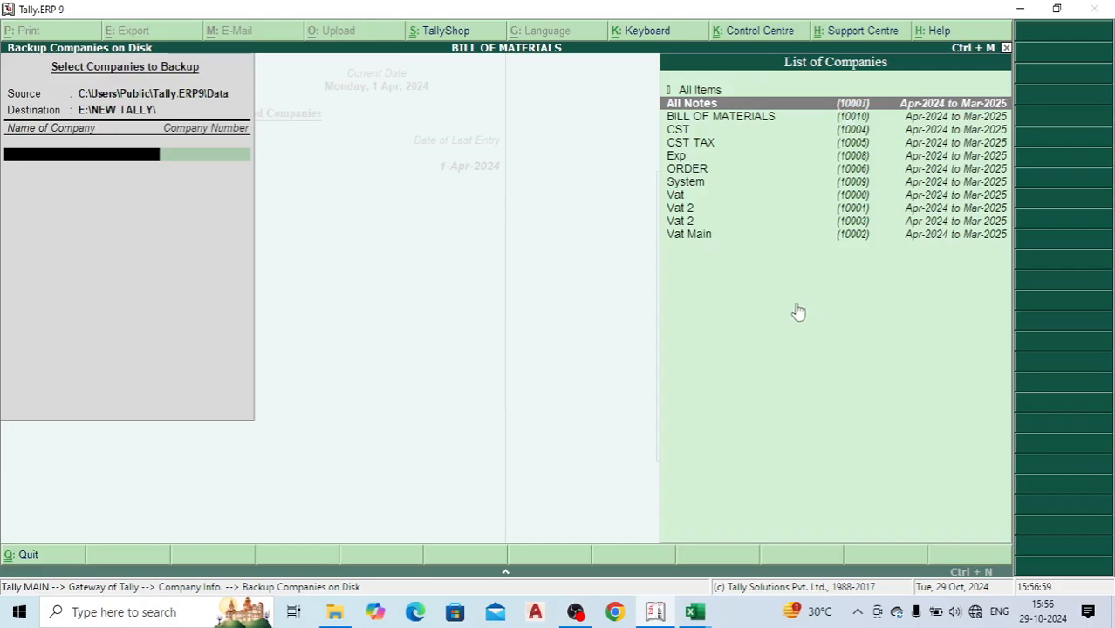
pyautogui.press('Escape')
pyautogui.press('Return')
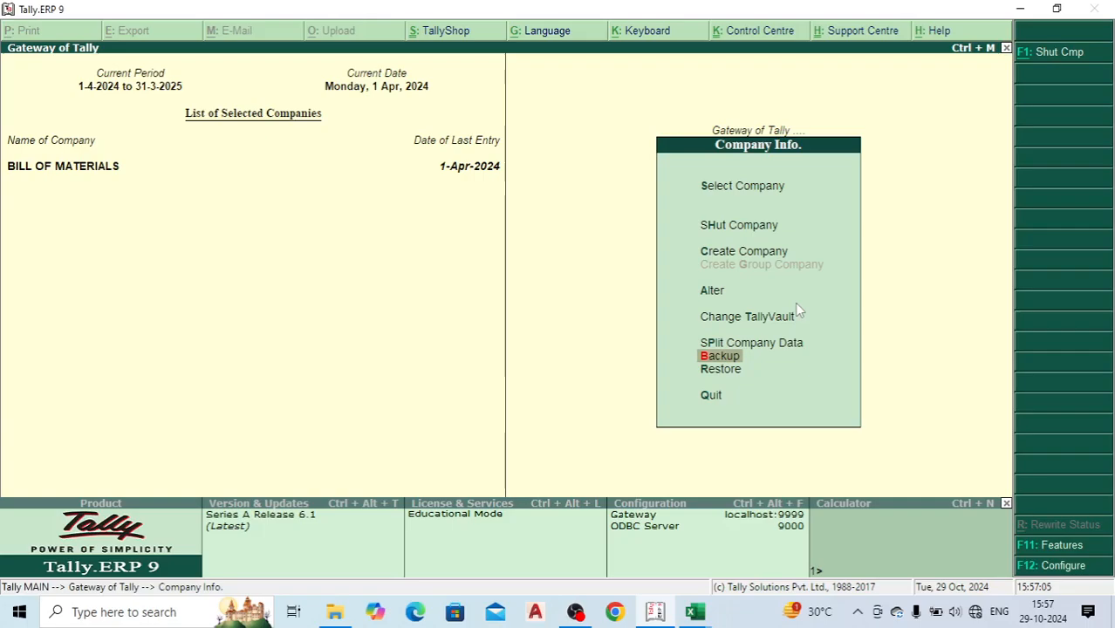
pyautogui.press('Down')
pyautogui.click(703, 371)
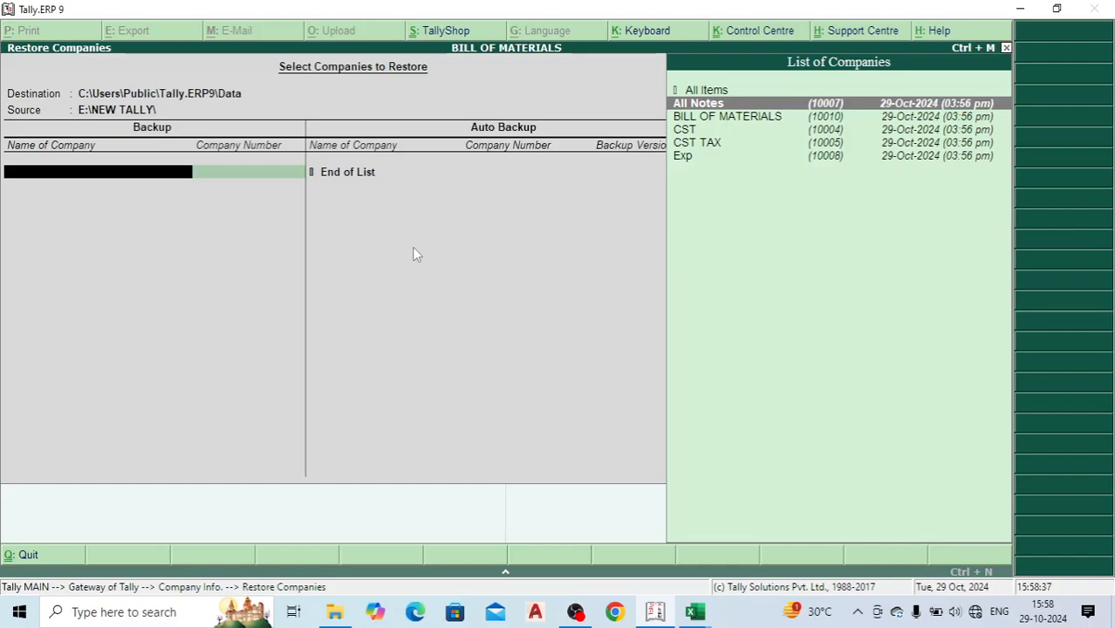
# Step: Add the companies All Notes, BILL OF MATERIALS, CST, CST TAX and Exp to the restore list
pyautogui.press('Return')
pyautogui.press('Down')
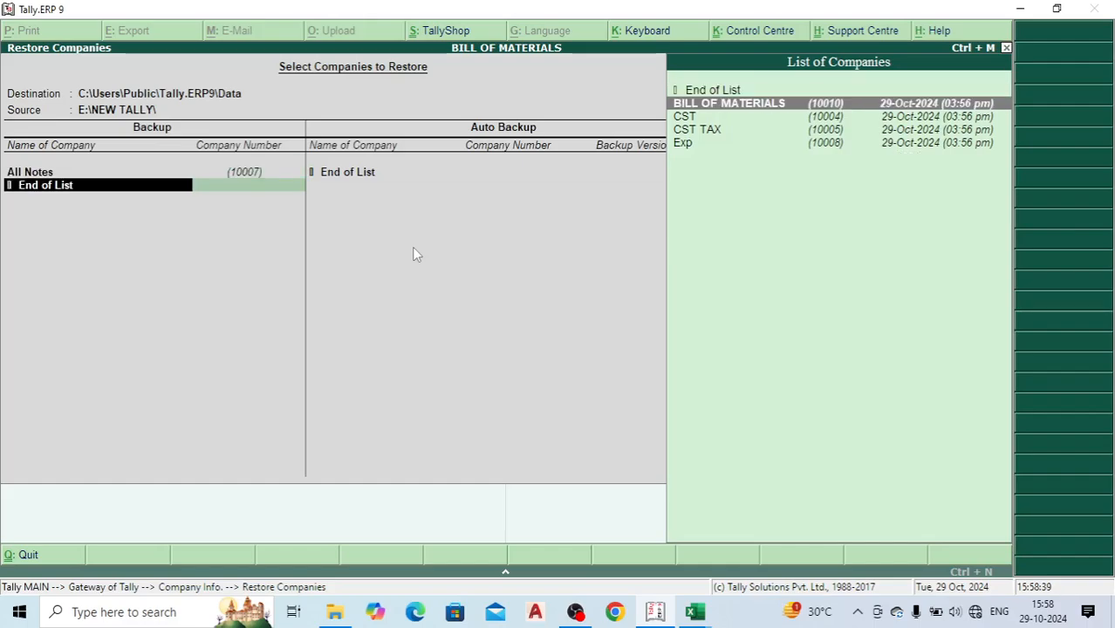
pyautogui.press('Return')
pyautogui.press('Down')
pyautogui.press('Return')
pyautogui.press('Down')
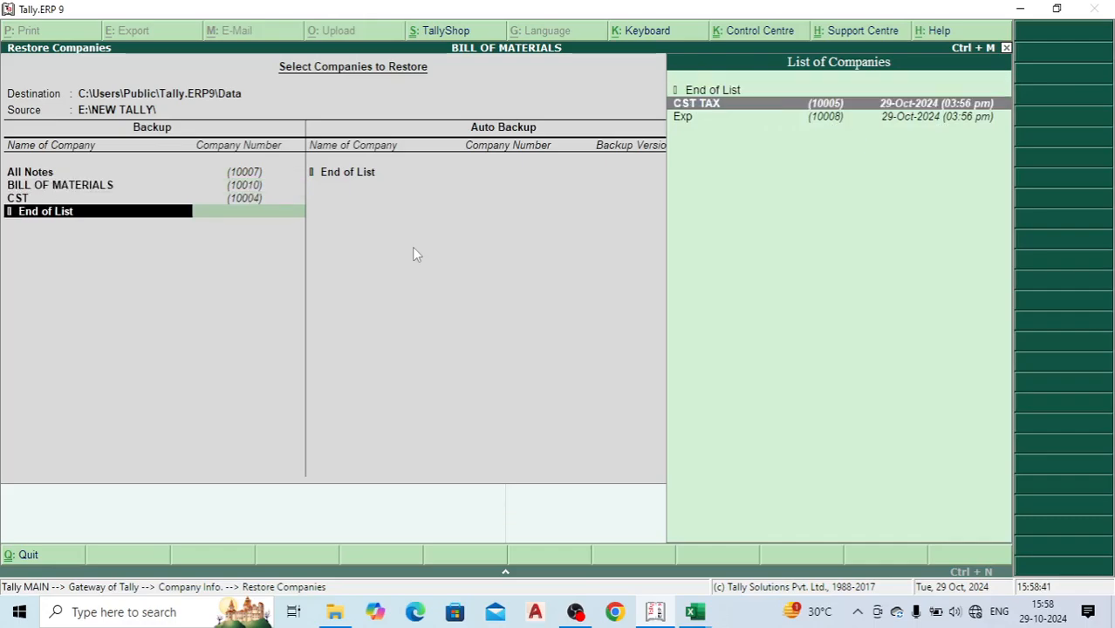
pyautogui.press('Return')
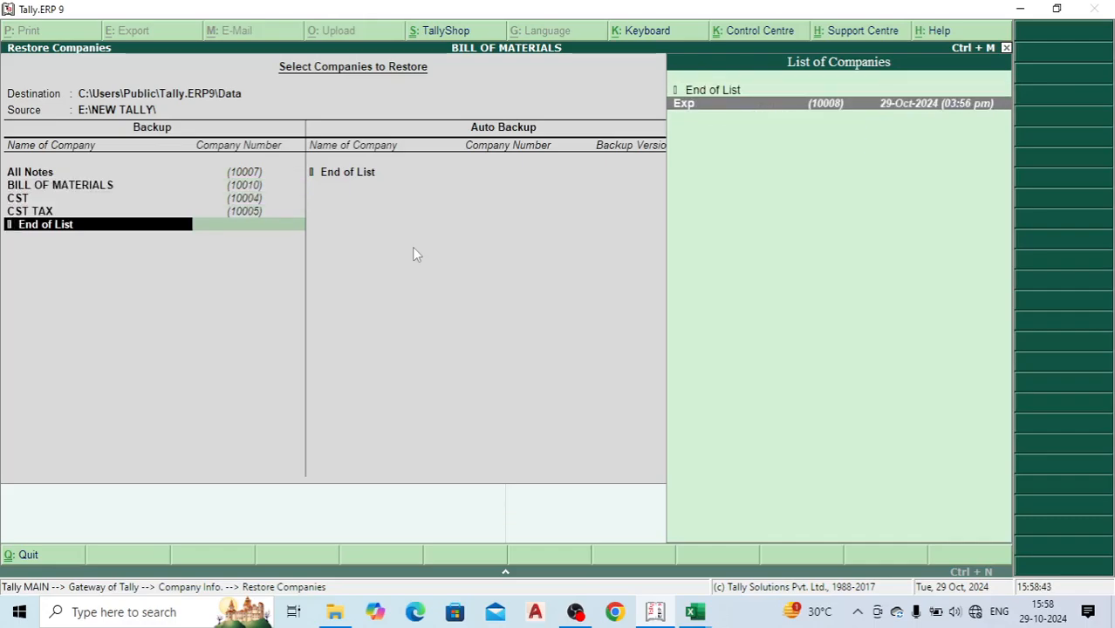
pyautogui.press('Return')
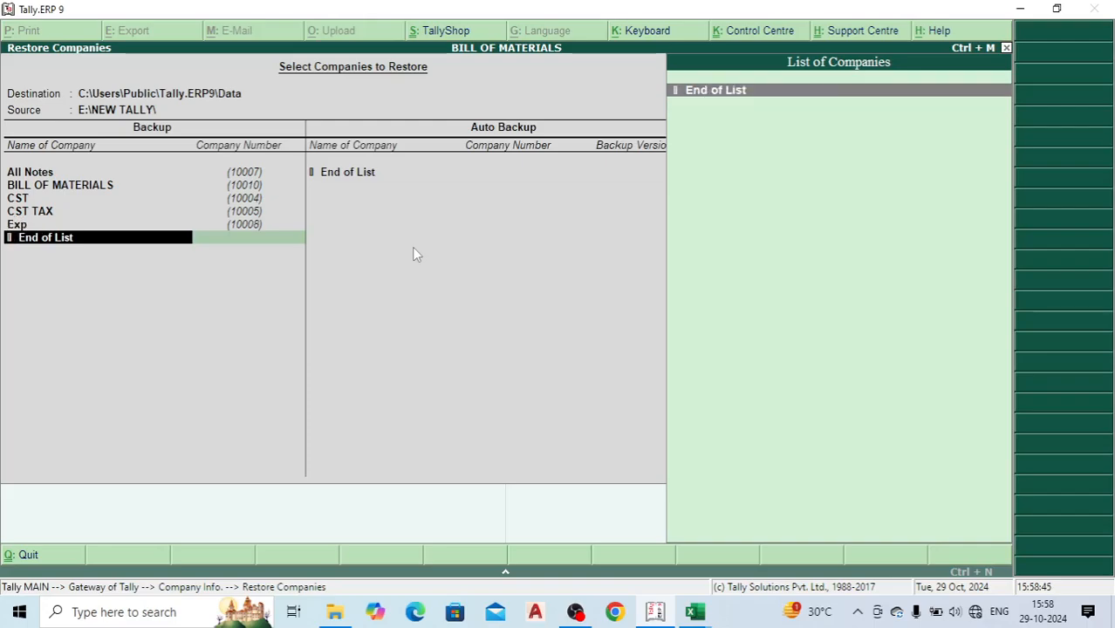
# Step: End the restore list and run the restore, overwriting the existing data of every listed company
pyautogui.press('Return')
pyautogui.press('y')
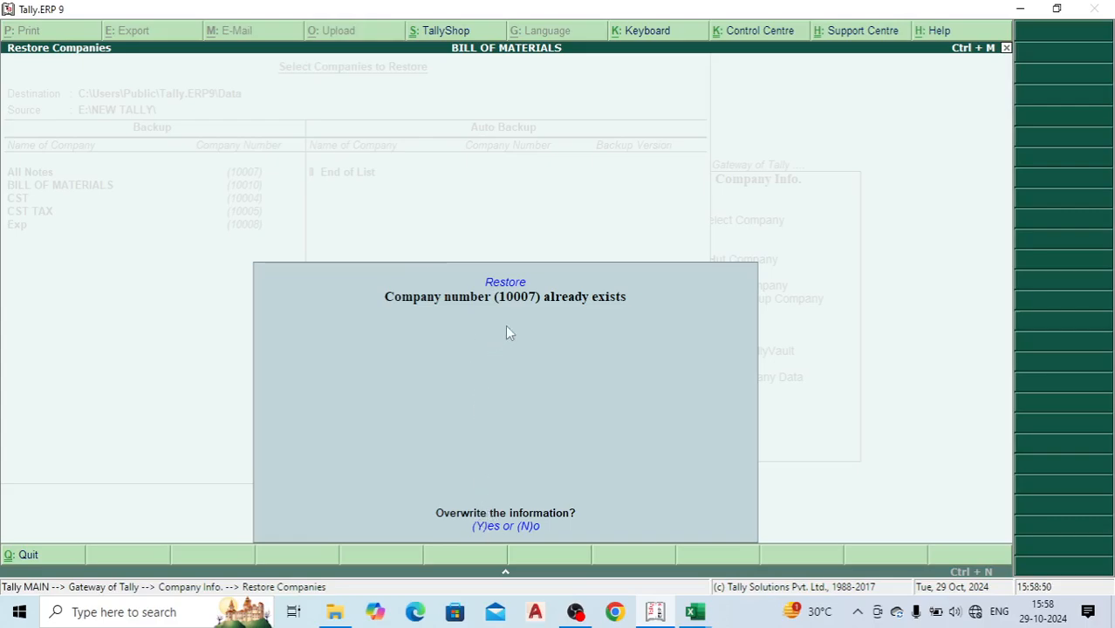
pyautogui.press('y')
pyautogui.press('y')
pyautogui.press('y')
pyautogui.press('y')
pyautogui.press('y')
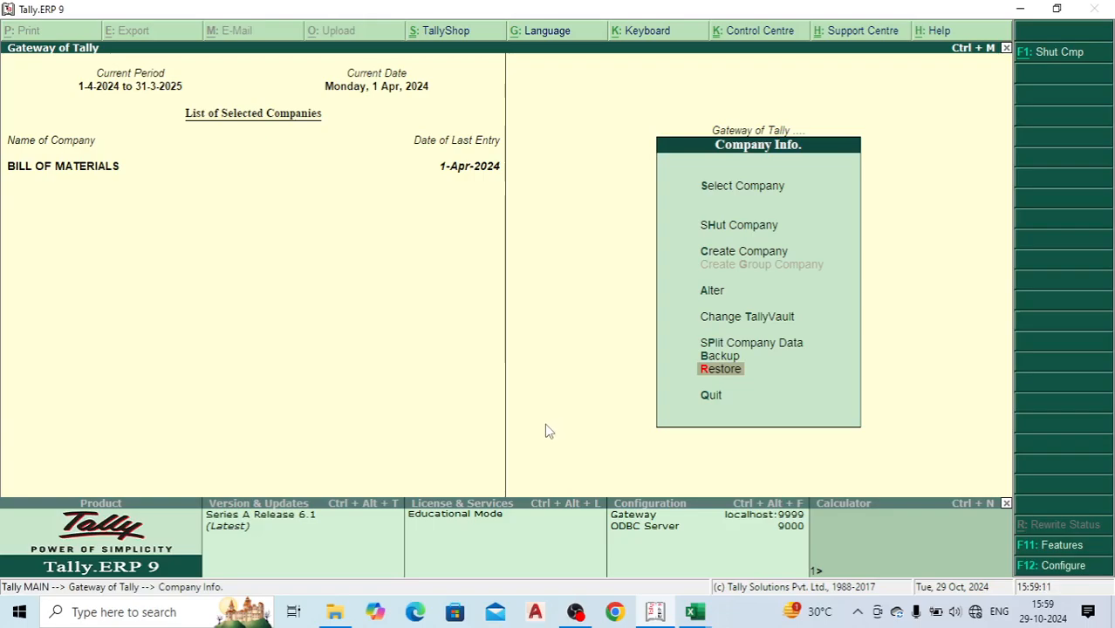
# Step: Check the source path on the Backup screen and open C:\Users\Public\Tally.ERP9\Data in File Explorer
pyautogui.press('Up')
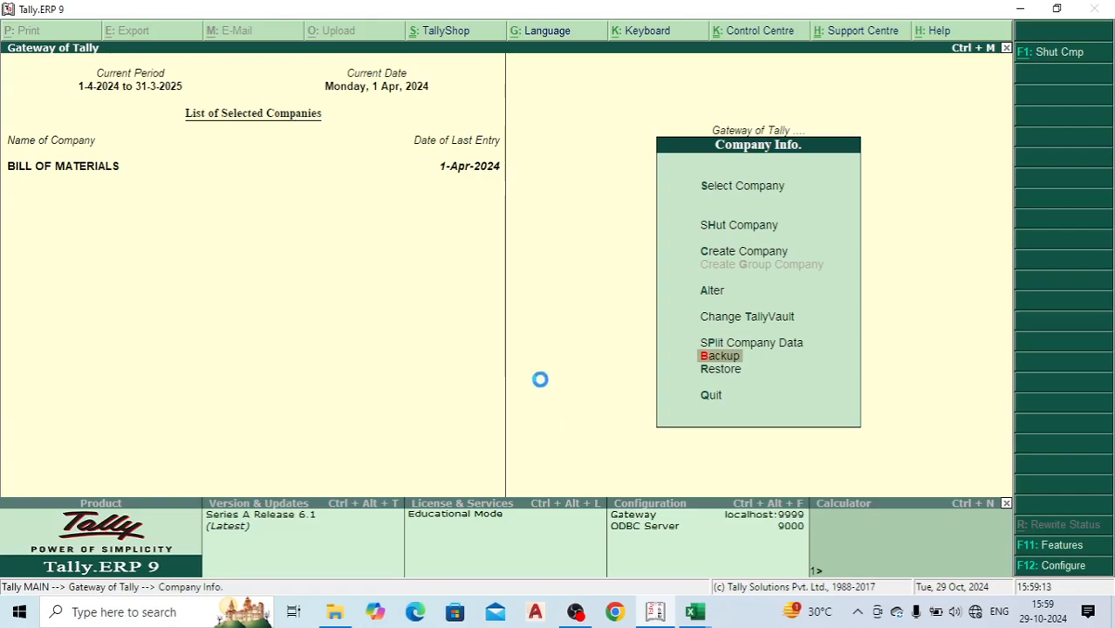
pyautogui.press('Return')
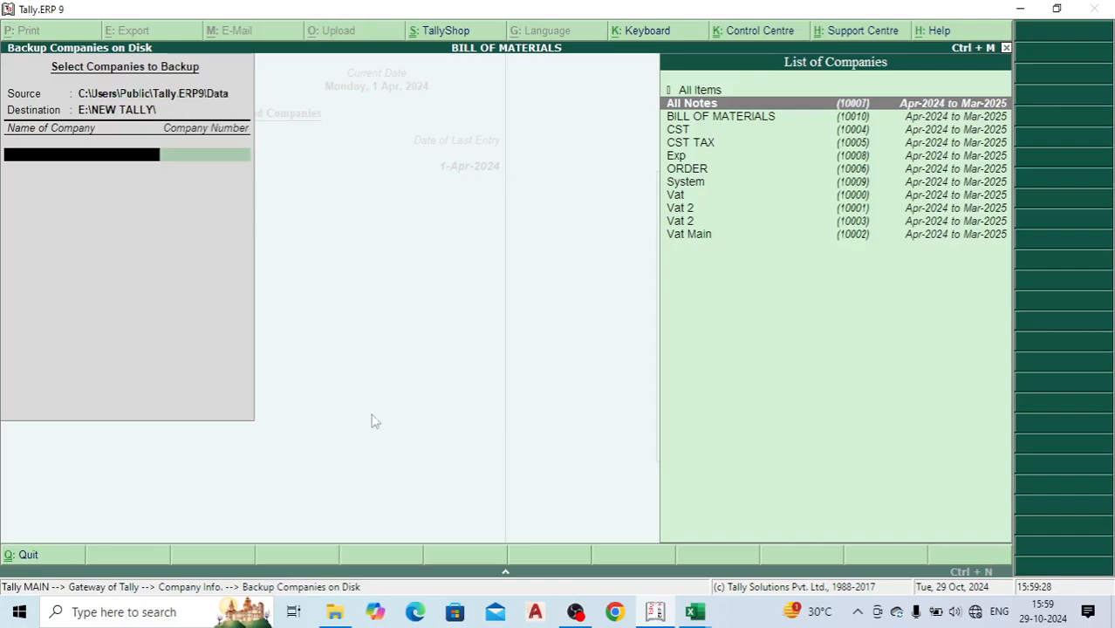
pyautogui.click(335, 614)
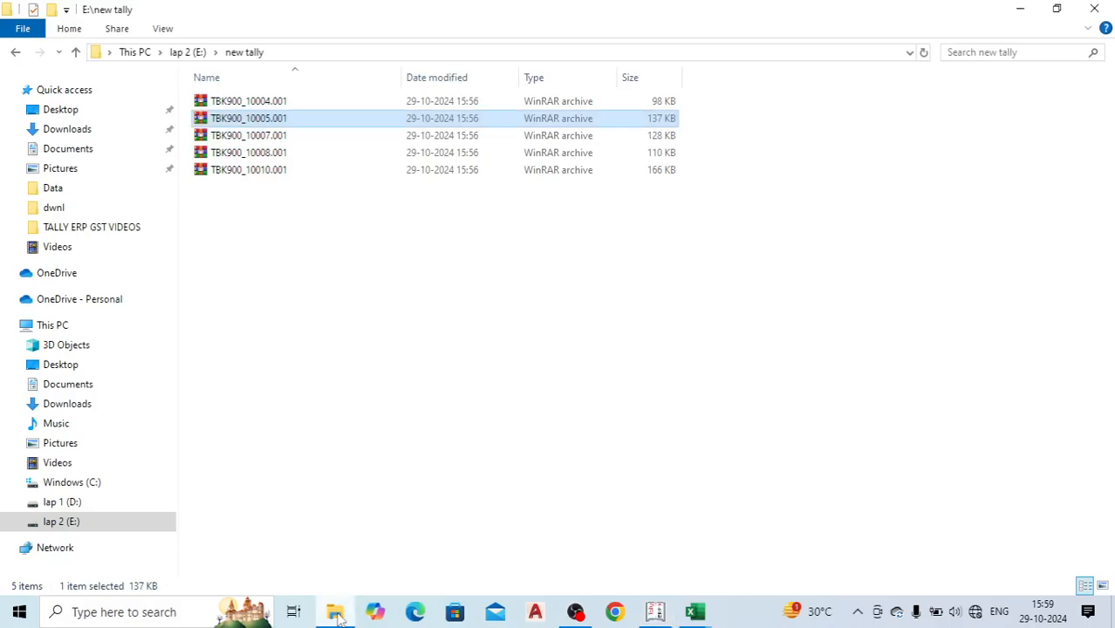
pyautogui.click(49, 330)
pyautogui.doubleClick(271, 238)
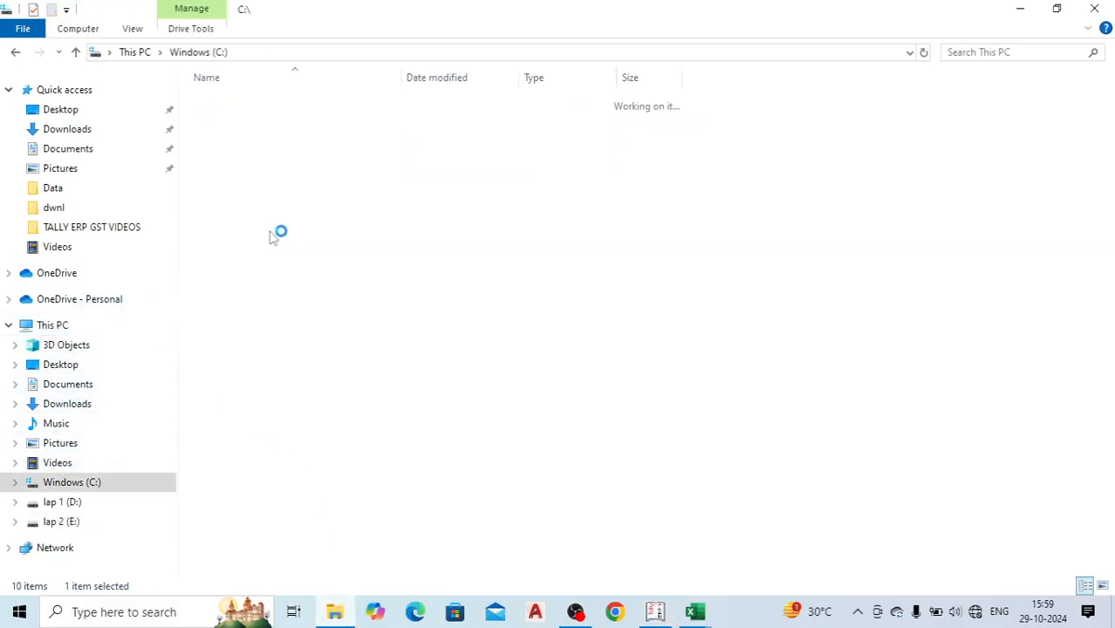
pyautogui.click(271, 238)
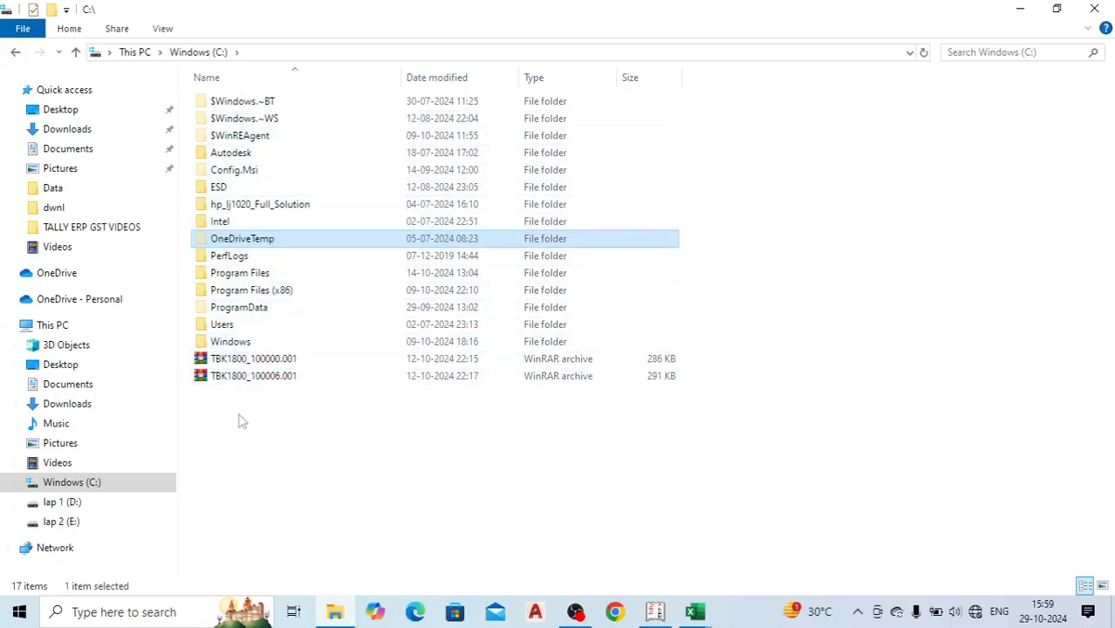
pyautogui.doubleClick(226, 324)
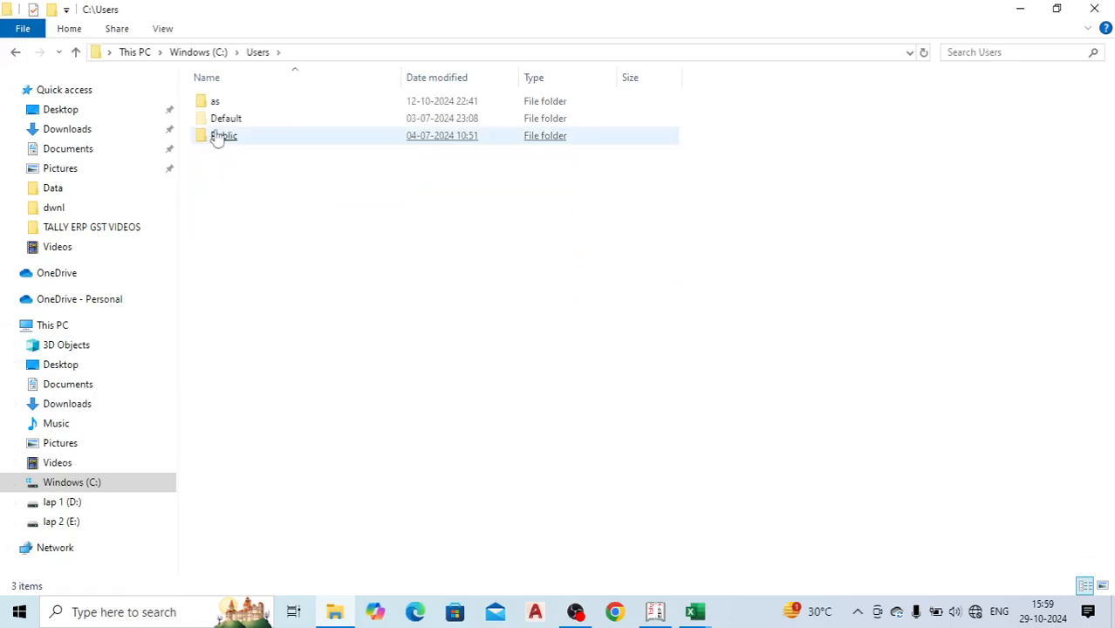
pyautogui.doubleClick(220, 137)
pyautogui.doubleClick(236, 238)
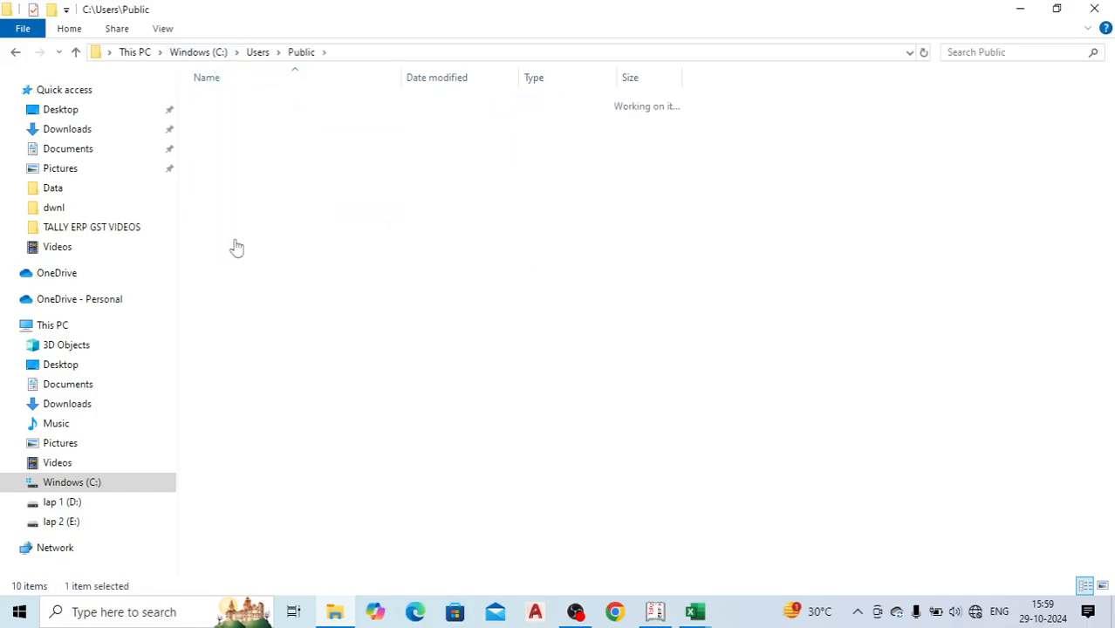
pyautogui.doubleClick(234, 112)
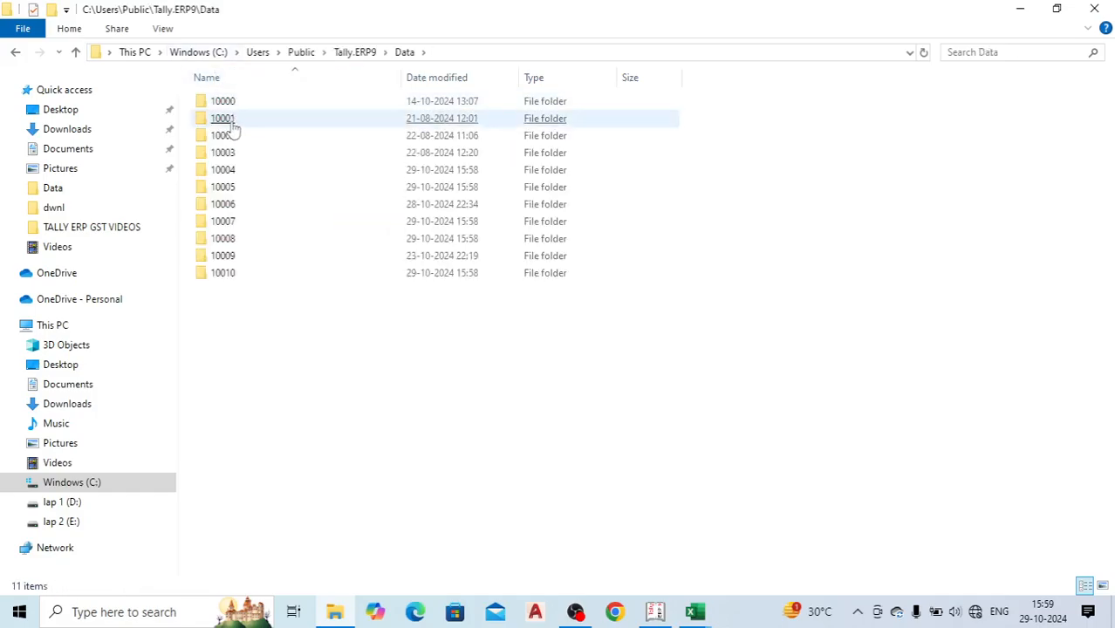
# Step: Copy all company folders, 10000 to 10010, from the Tally Data folder
pyautogui.moveTo(242, 366); pyautogui.dragTo(229, 96)
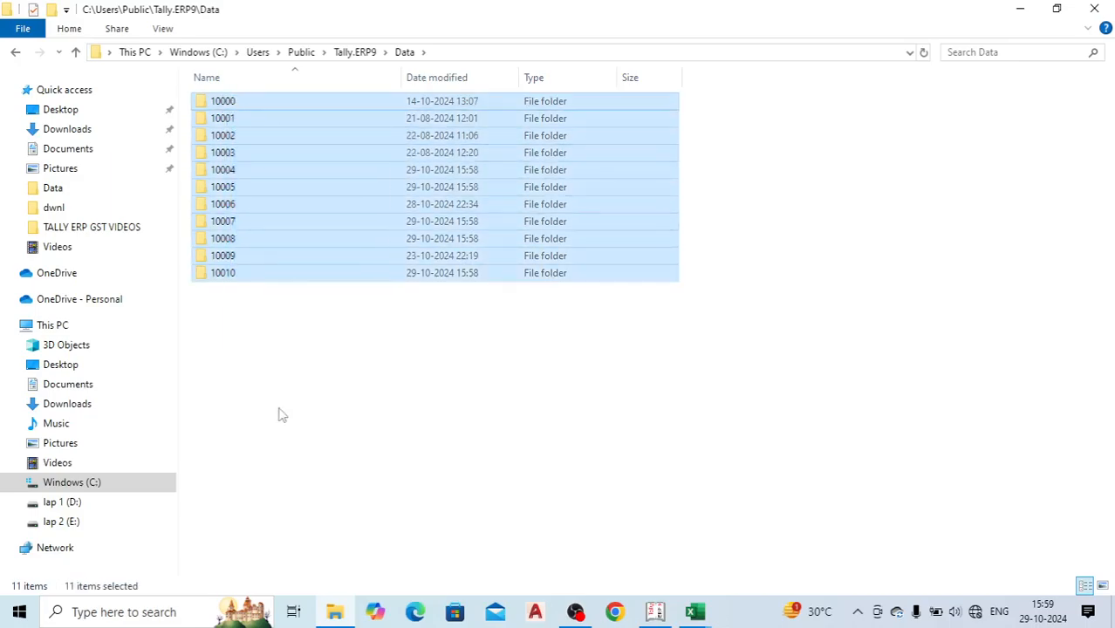
pyautogui.rightClick(268, 191)
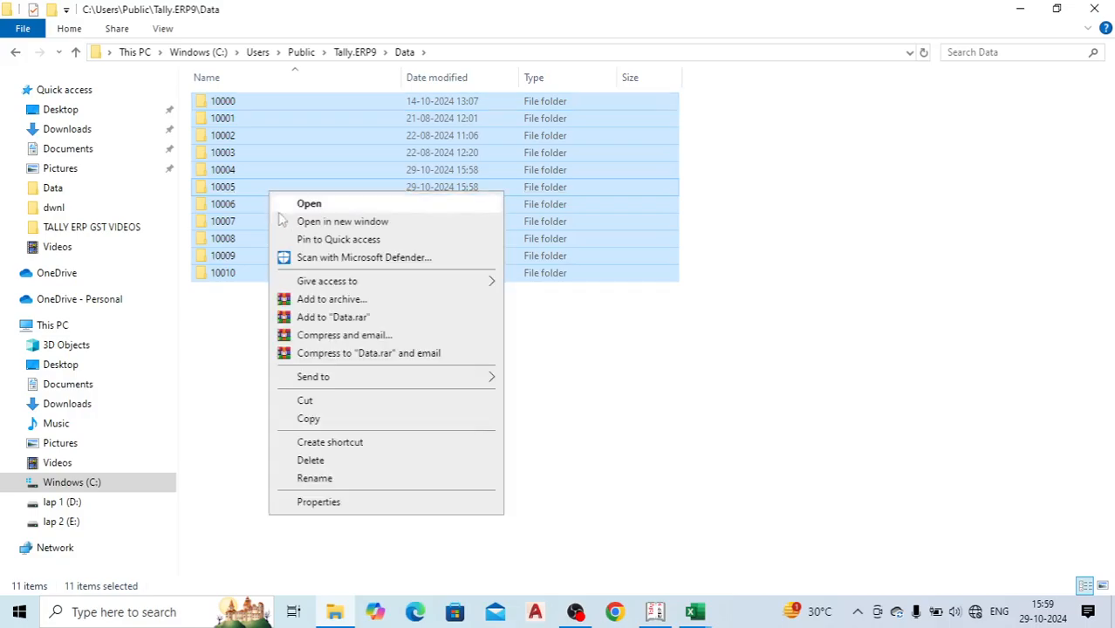
pyautogui.click(316, 421)
# Step: Create a folder named T DATA on drive E and paste the copied company folders into it
pyautogui.click(54, 523)
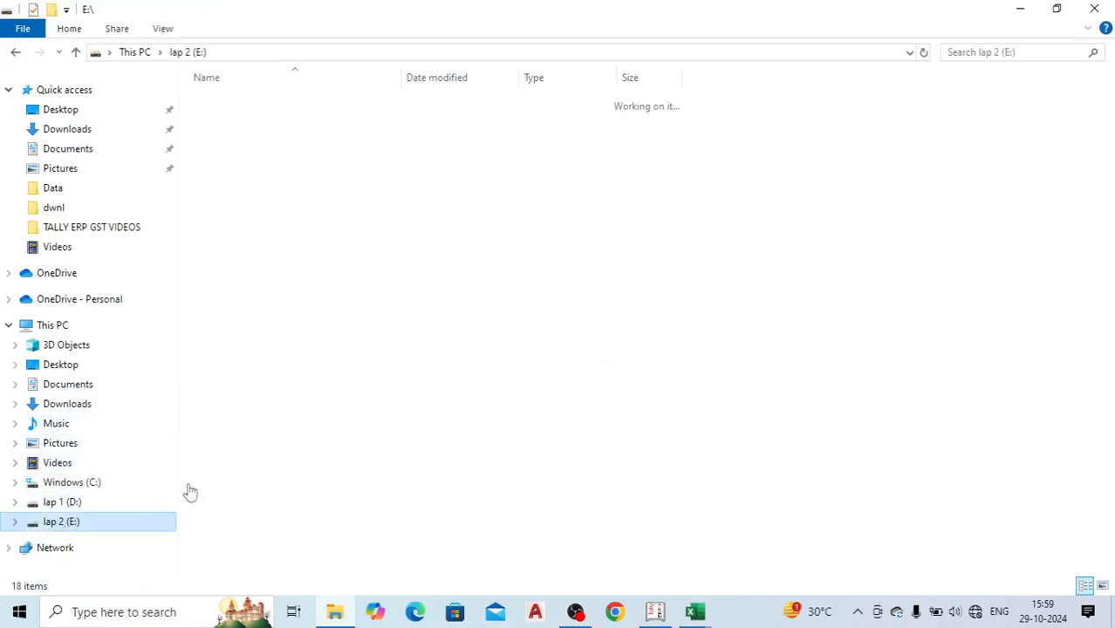
pyautogui.rightClick(797, 229)
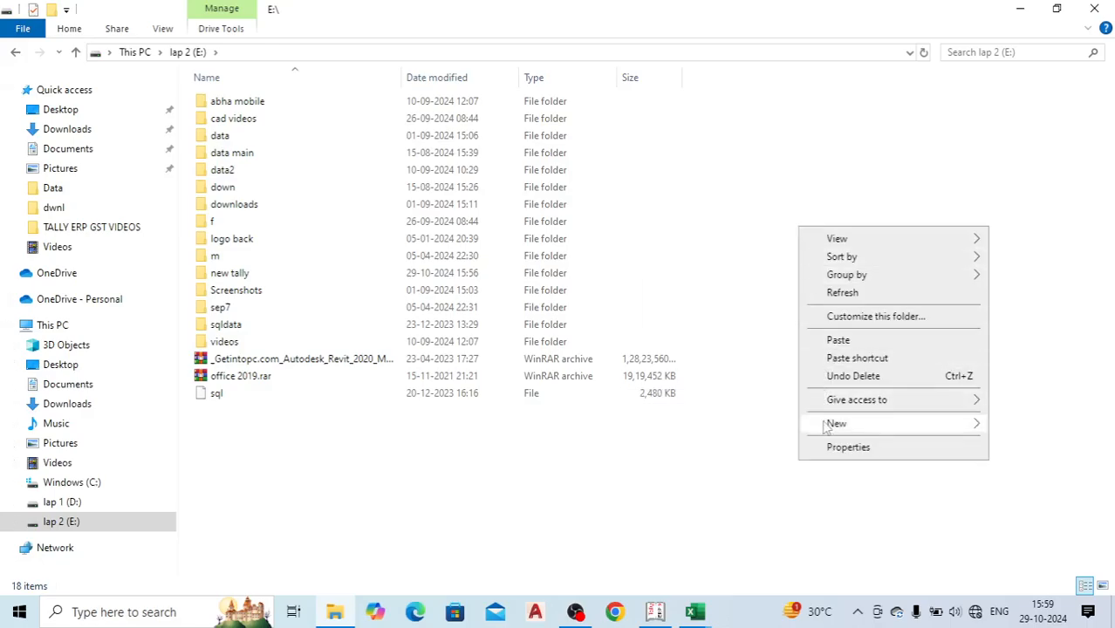
pyautogui.moveTo(827, 425)
pyautogui.click(576, 160)
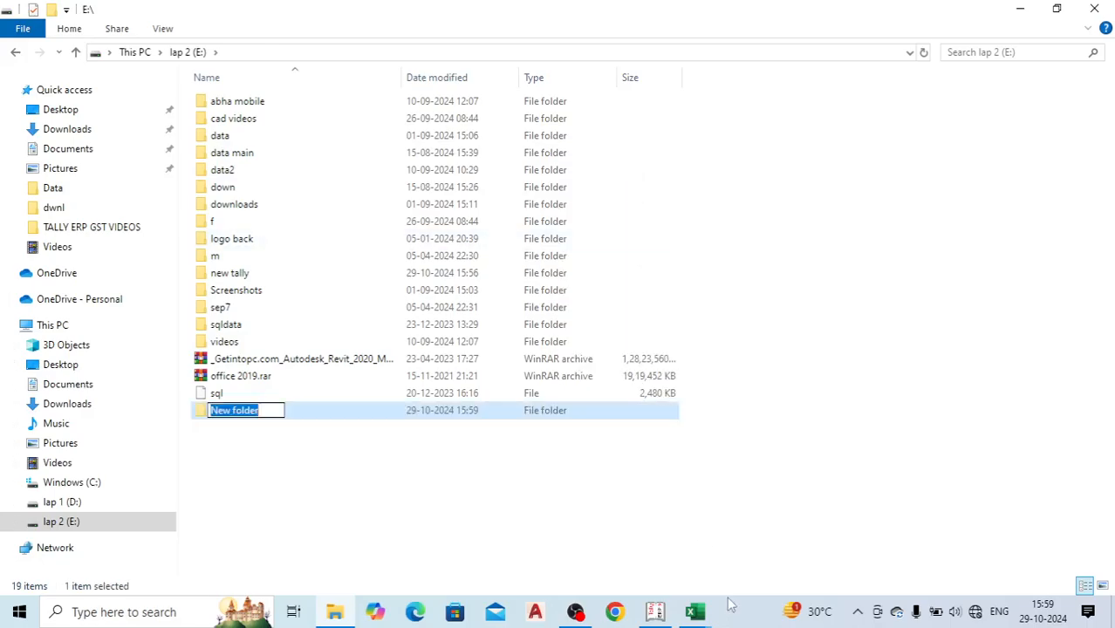
pyautogui.write('T DATA')
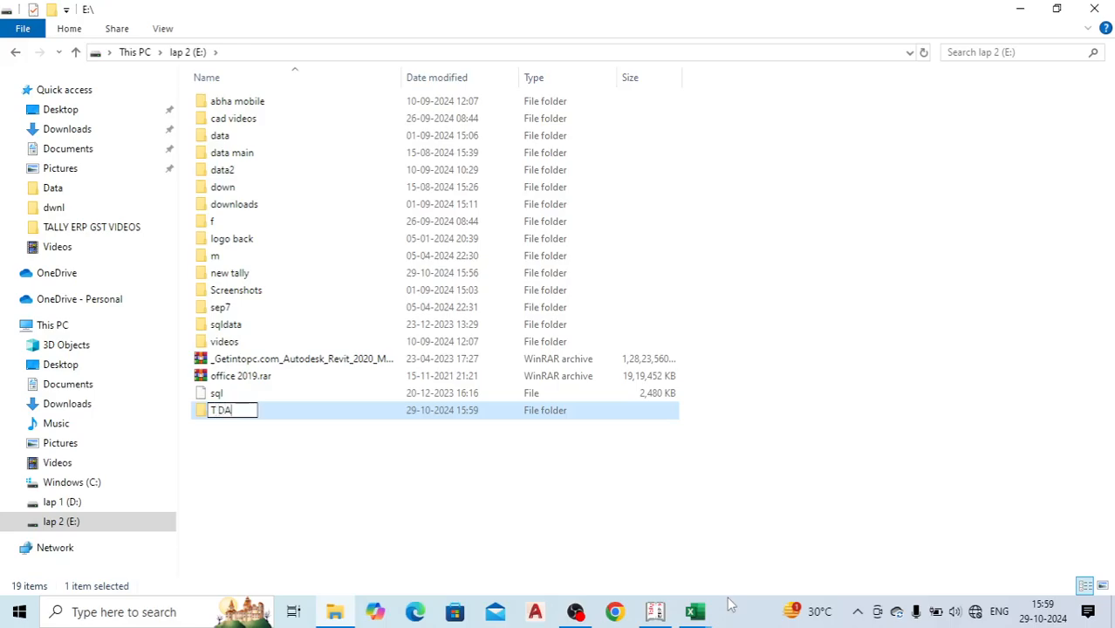
pyautogui.press('Return')
pyautogui.press('Return')
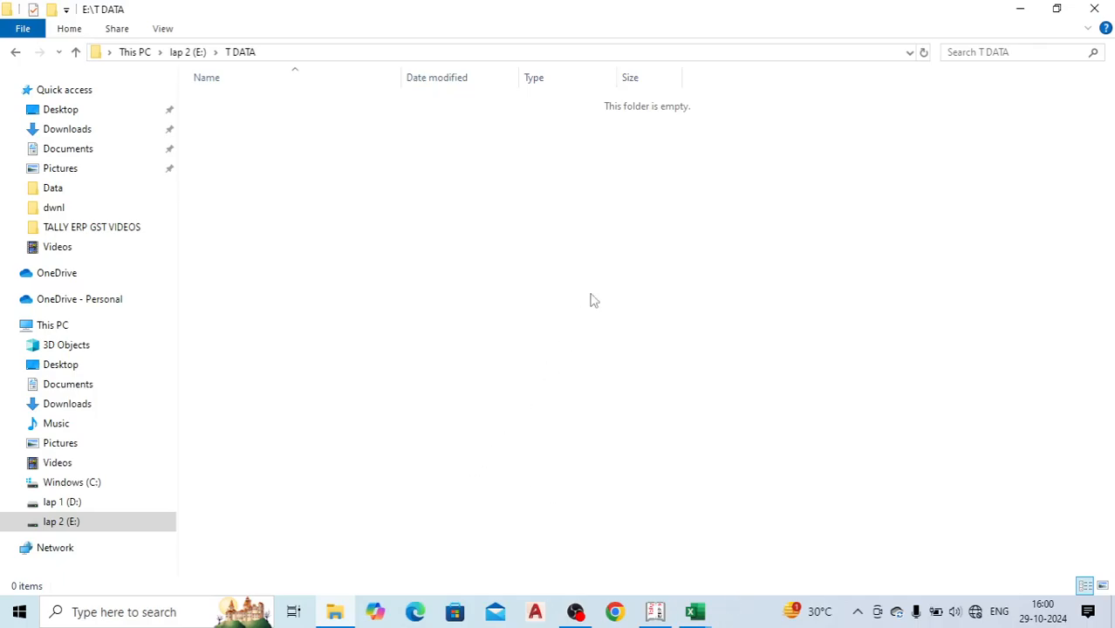
pyautogui.rightClick(426, 225)
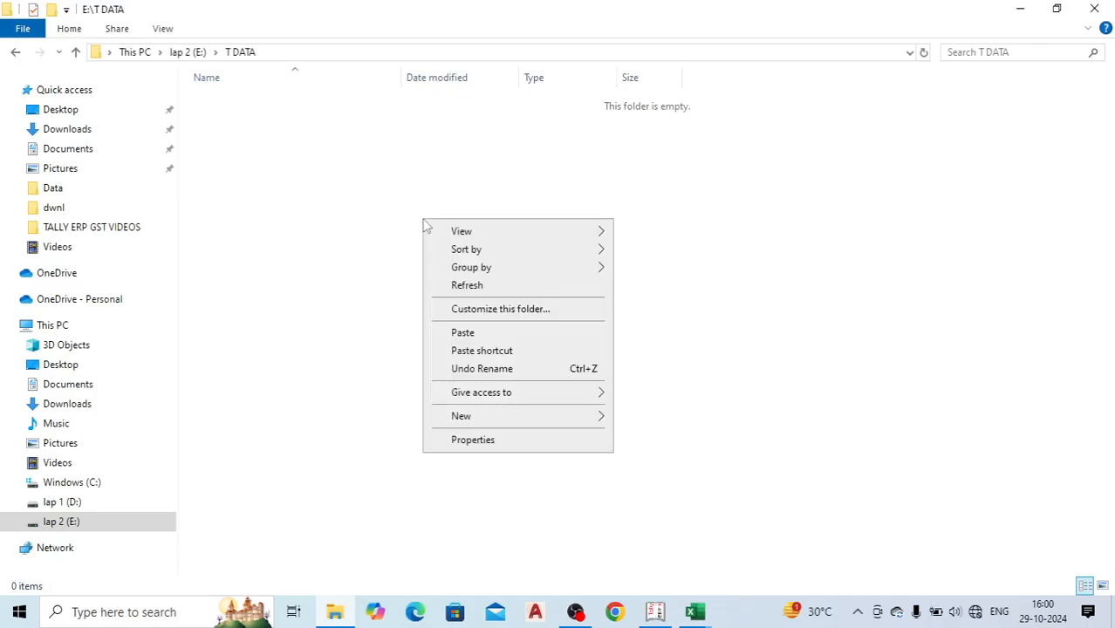
pyautogui.click(443, 334)
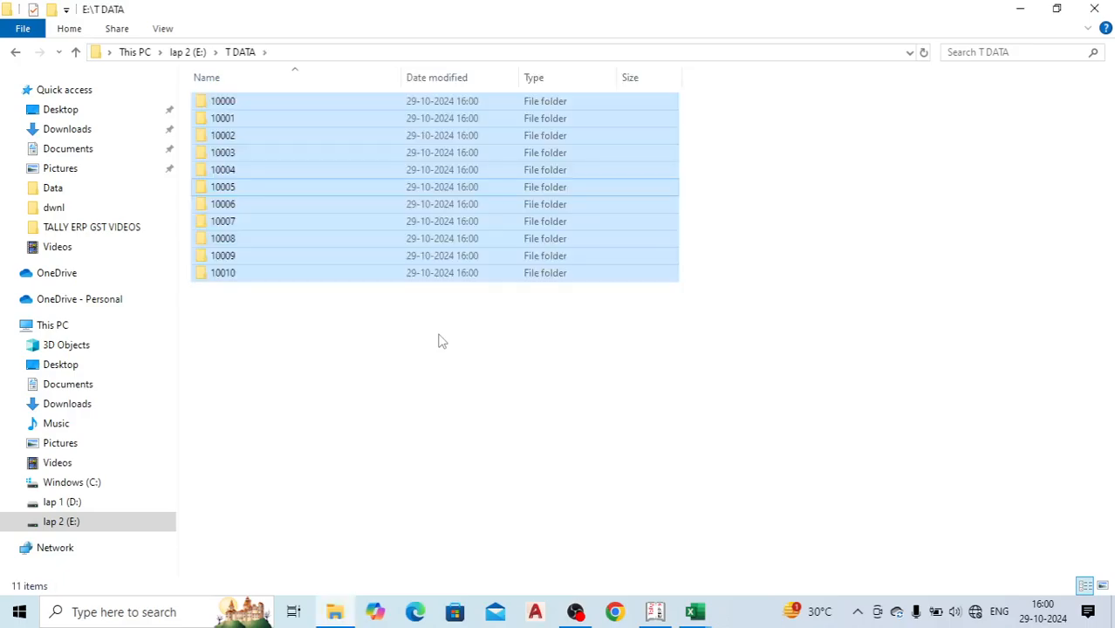
# Step: Return to C:\Users\Public\Tally.ERP9\Data and delete all company folders, 10000 to 10010
pyautogui.click(15, 52)
pyautogui.click(16, 52)
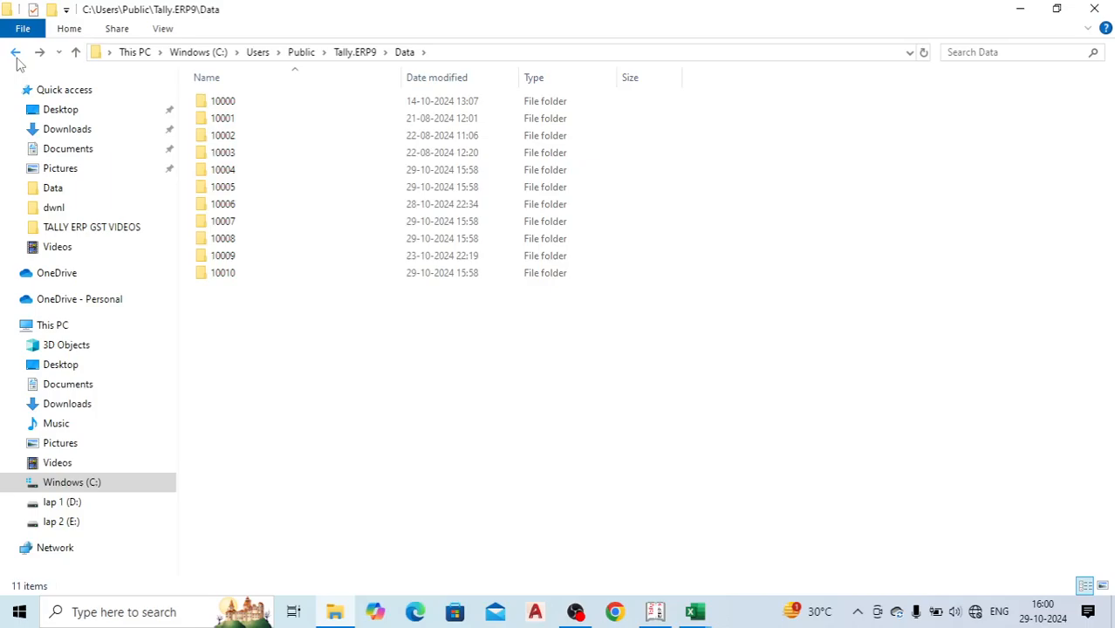
pyautogui.moveTo(283, 365); pyautogui.dragTo(234, 98)
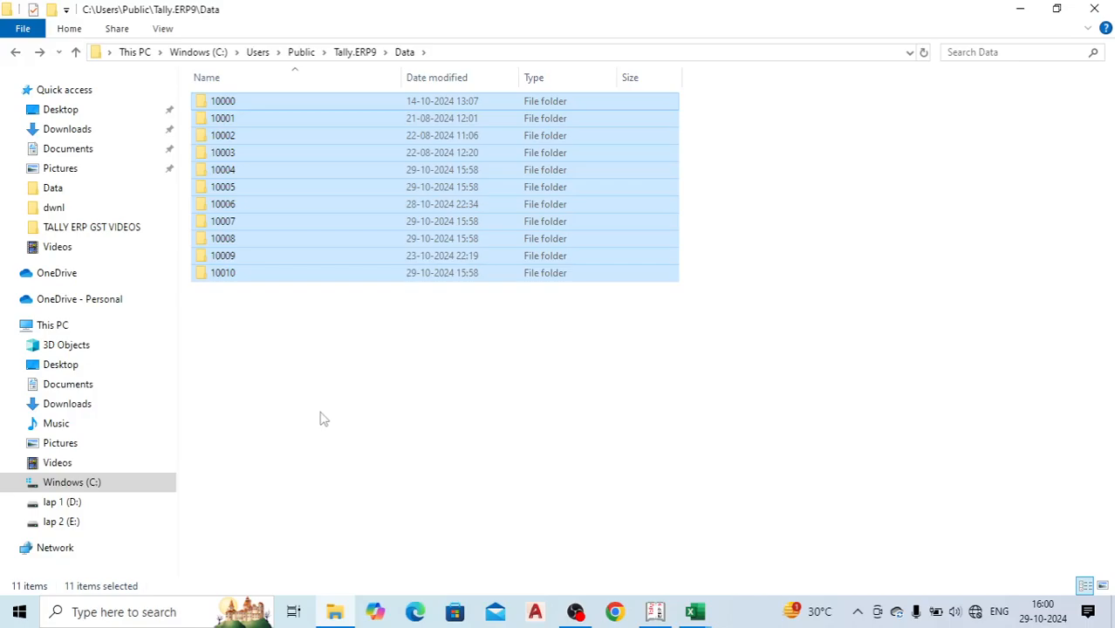
pyautogui.rightClick(305, 186)
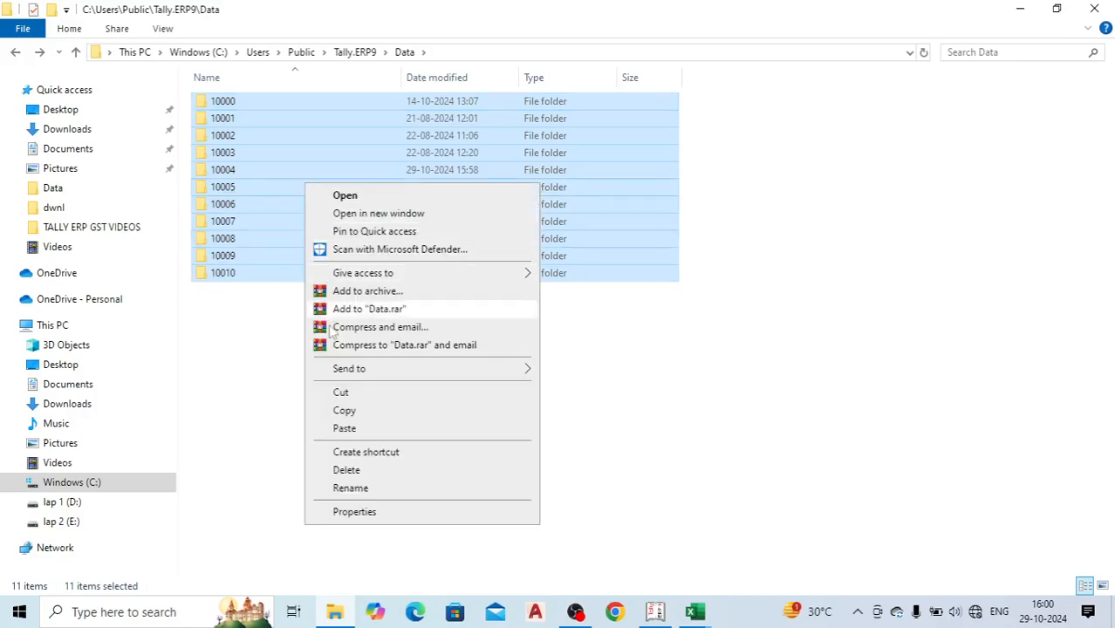
pyautogui.click(346, 470)
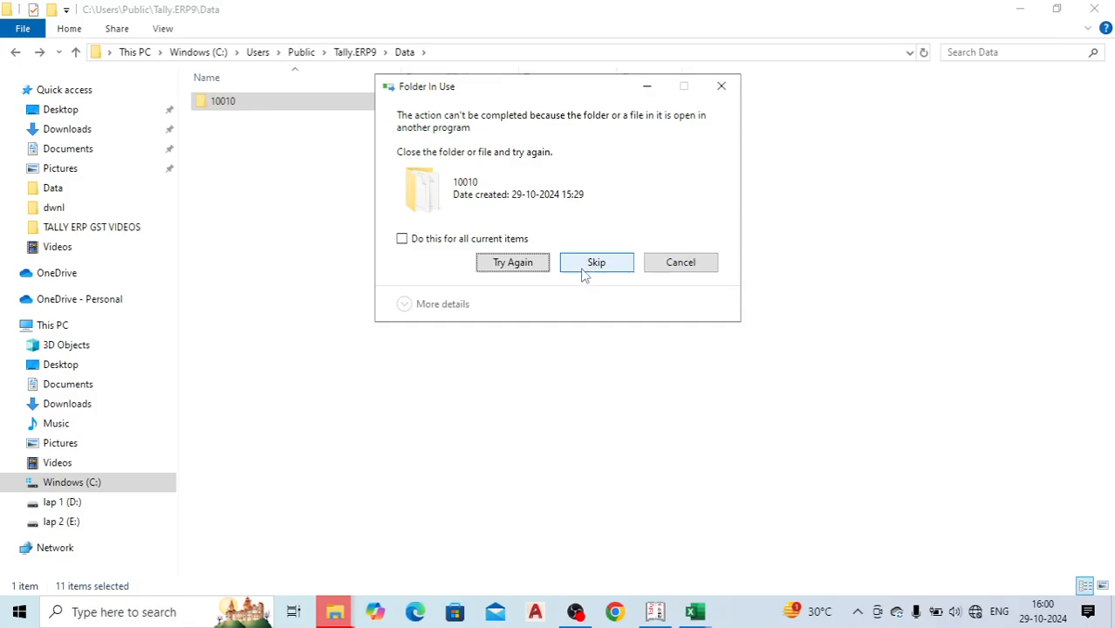
# Step: Switch to Tally.ERP 9, leave the Backup screen and quit the program, and retry deleting company folder 10010
pyautogui.click(655, 612)
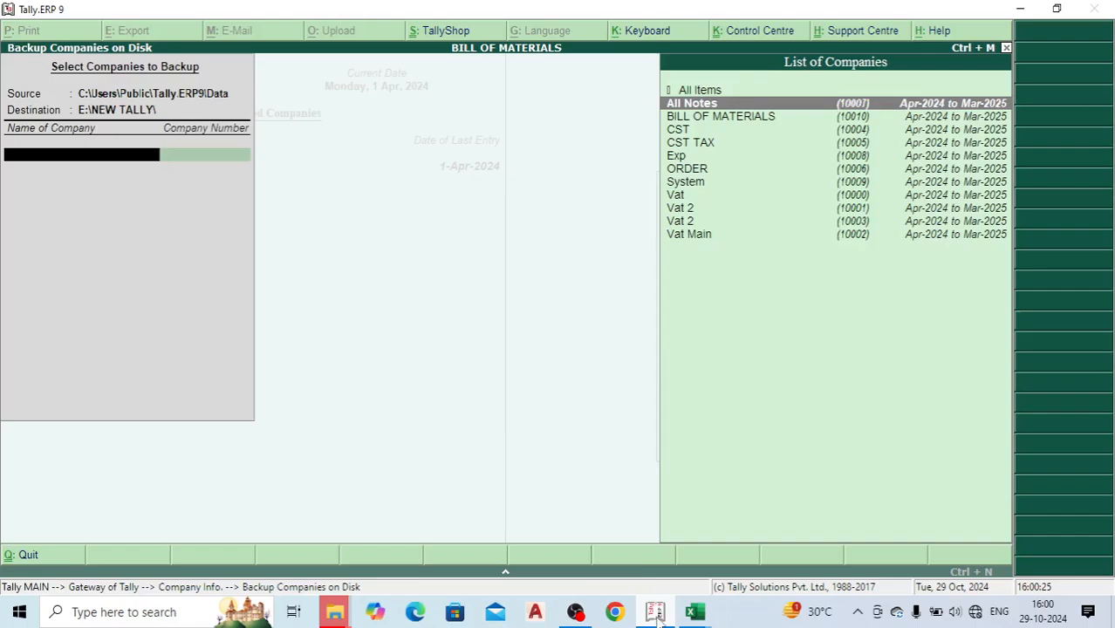
pyautogui.press('Escape')
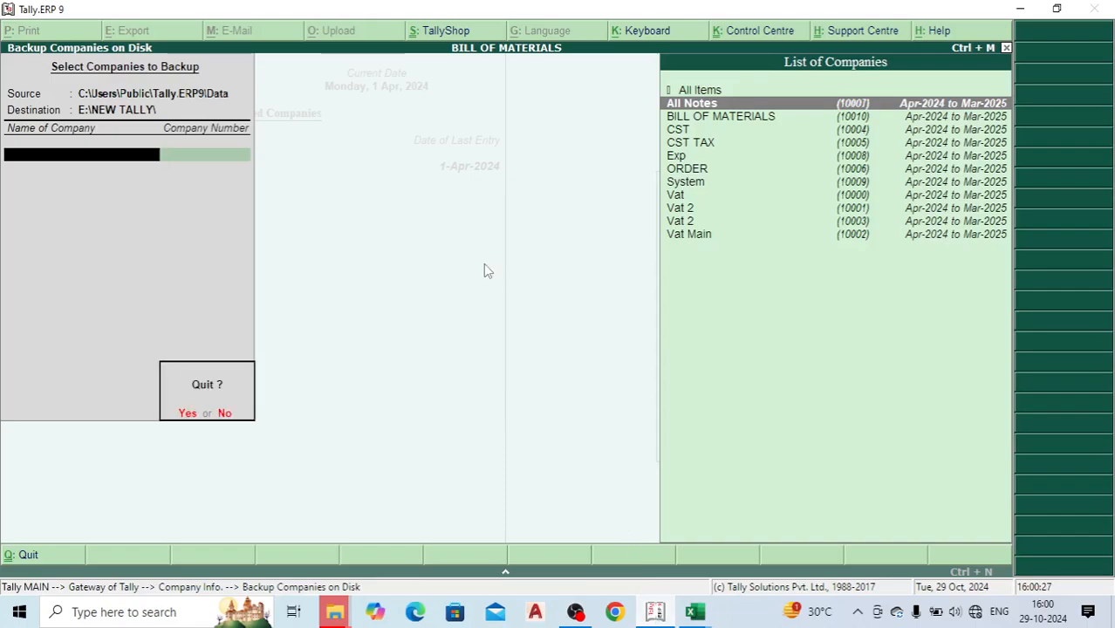
pyautogui.press('Return')
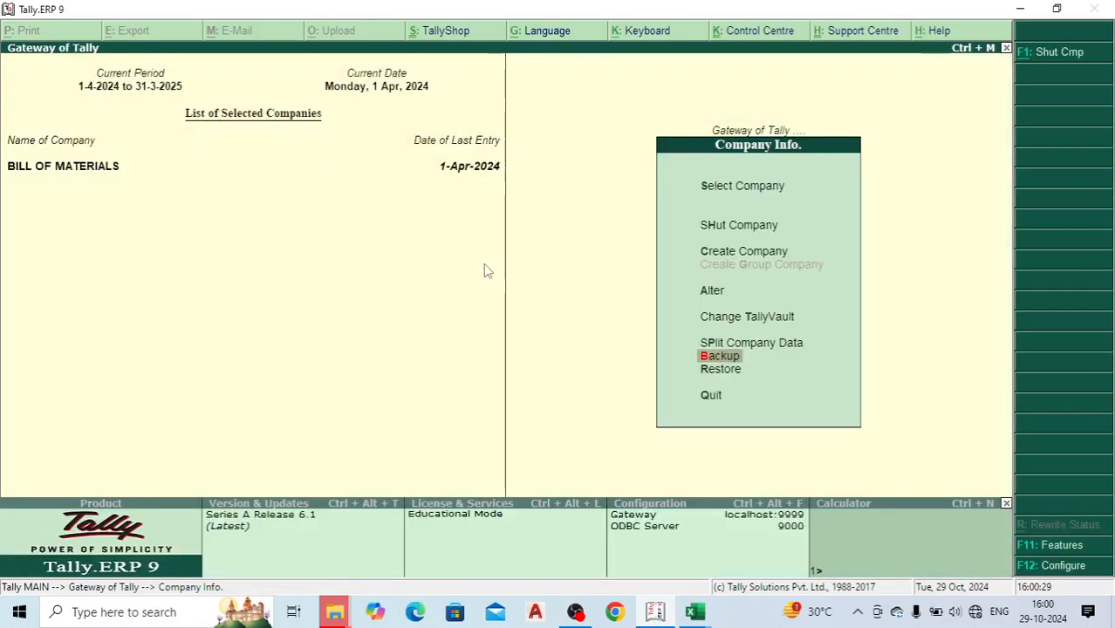
pyautogui.press('Down')
pyautogui.press('Down')
pyautogui.press('Return')
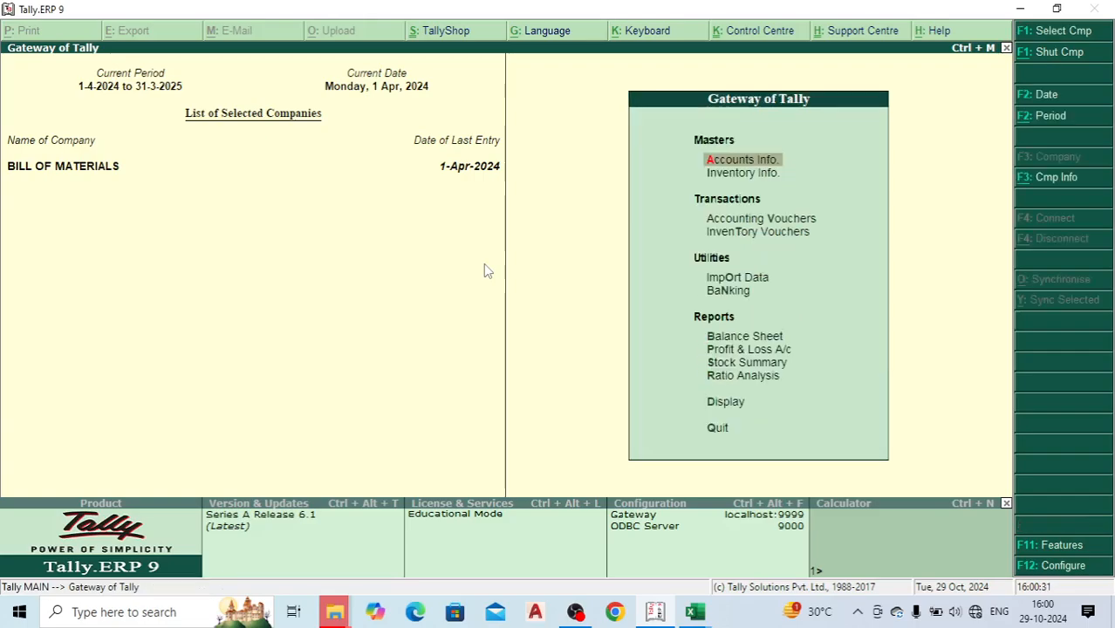
pyautogui.press('Up')
pyautogui.press('Return')
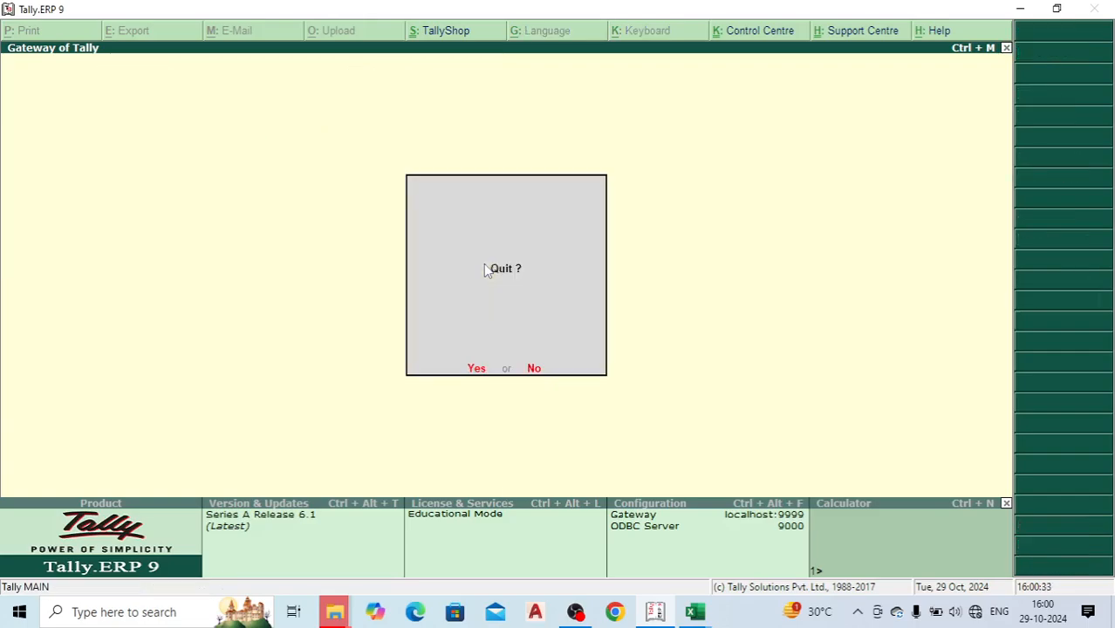
pyautogui.press('Return')
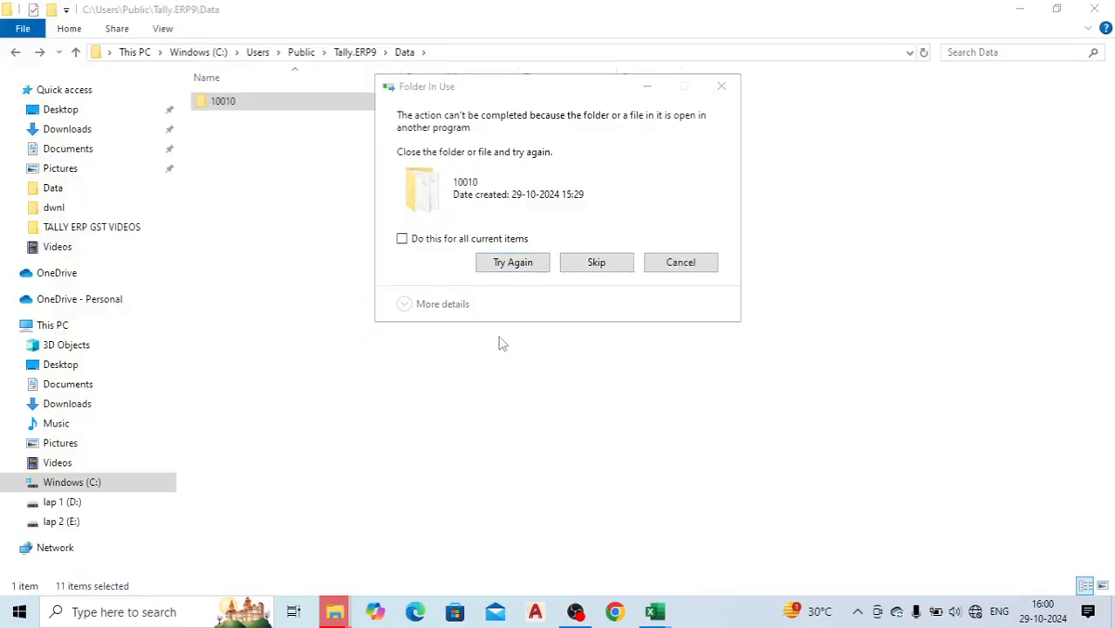
pyautogui.click(512, 262)
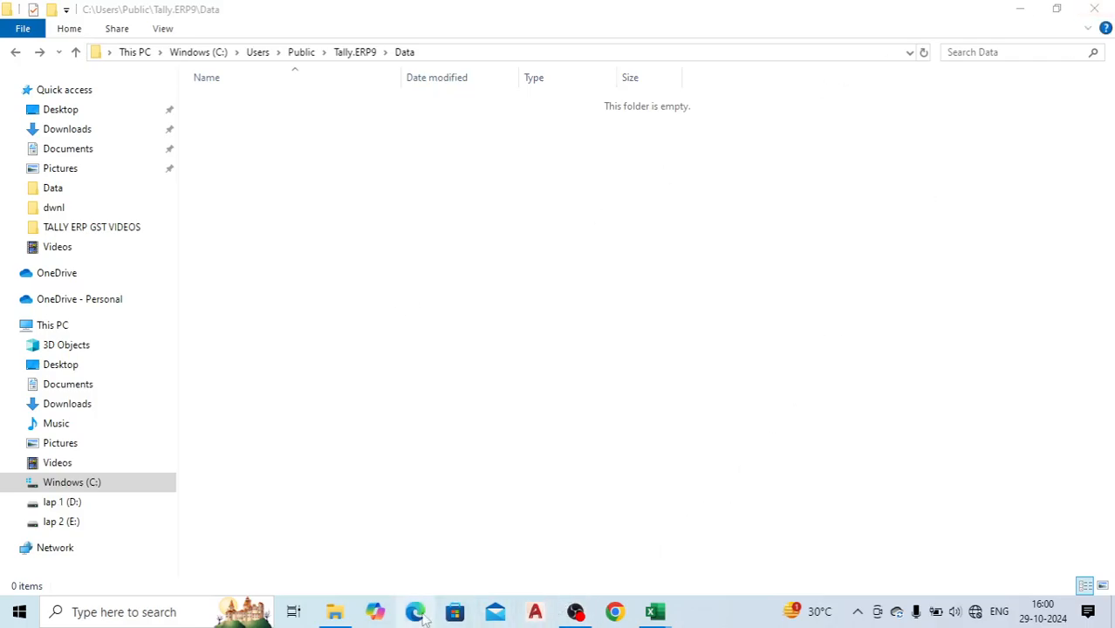
# Step: Minimise the open windows, relaunch Tally.ERP 9 in Educational Mode and open the Select Company list
pyautogui.click(1020, 10)
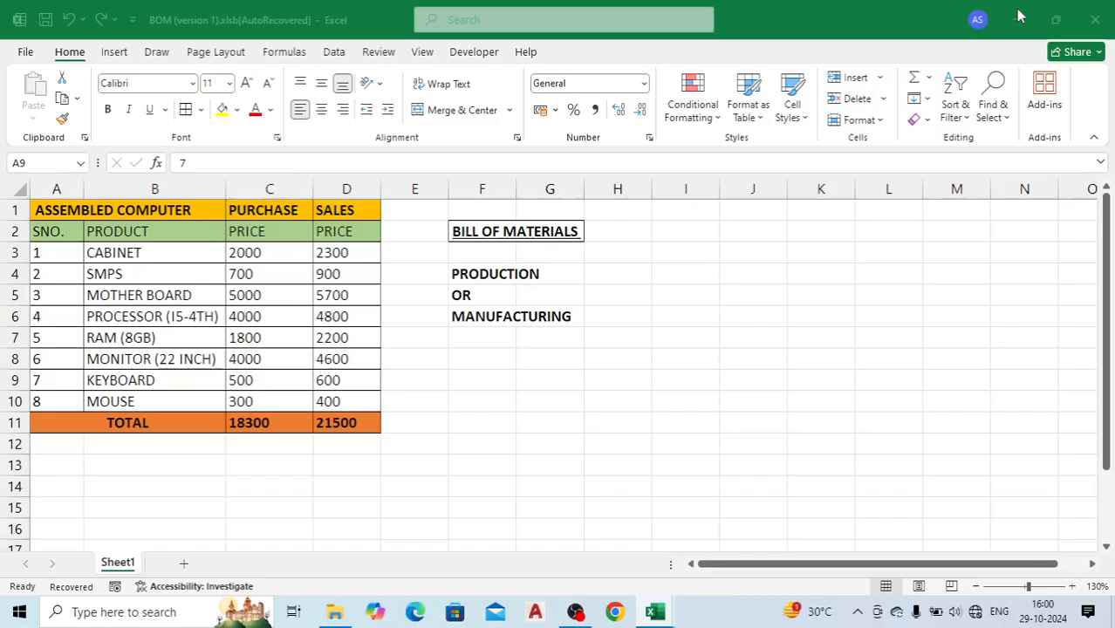
pyautogui.click(1019, 15)
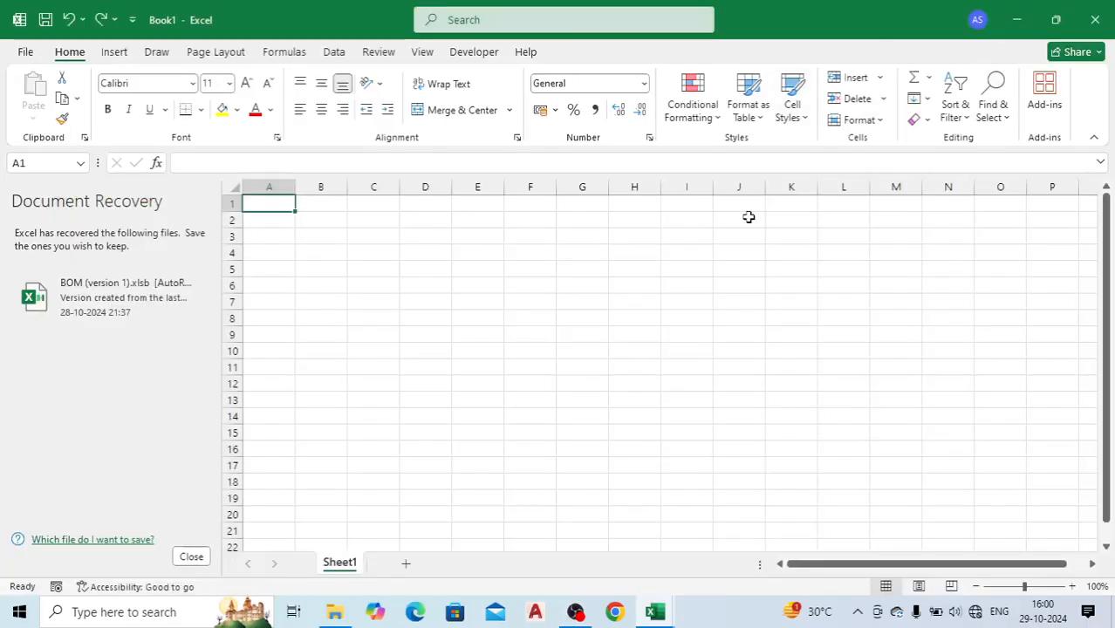
pyautogui.press('super+d')
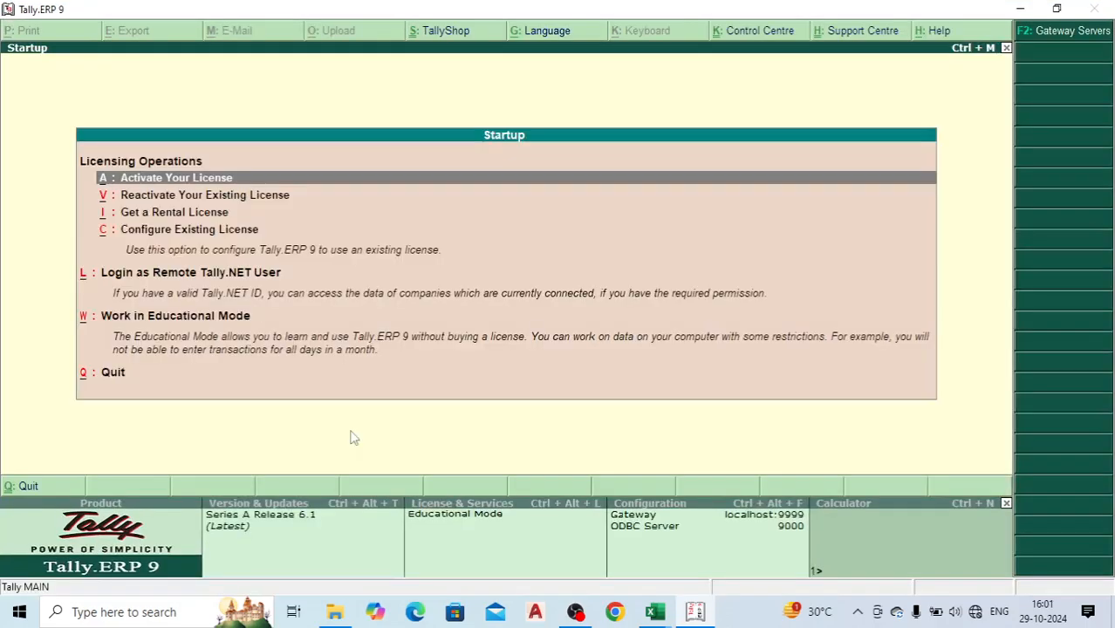
pyautogui.press('w')
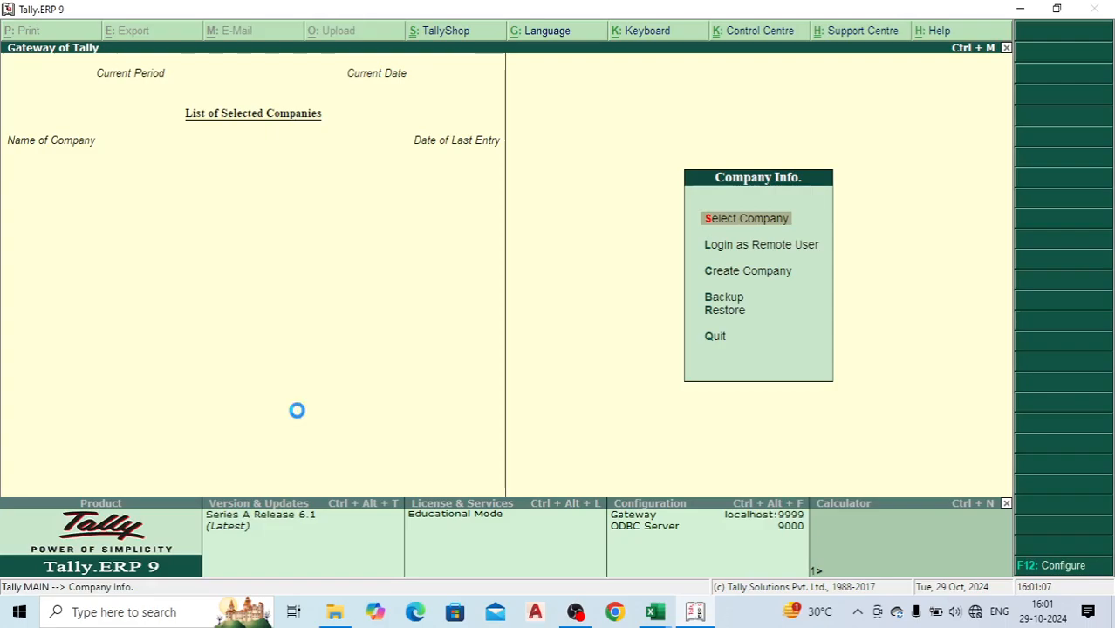
pyautogui.press('Return')
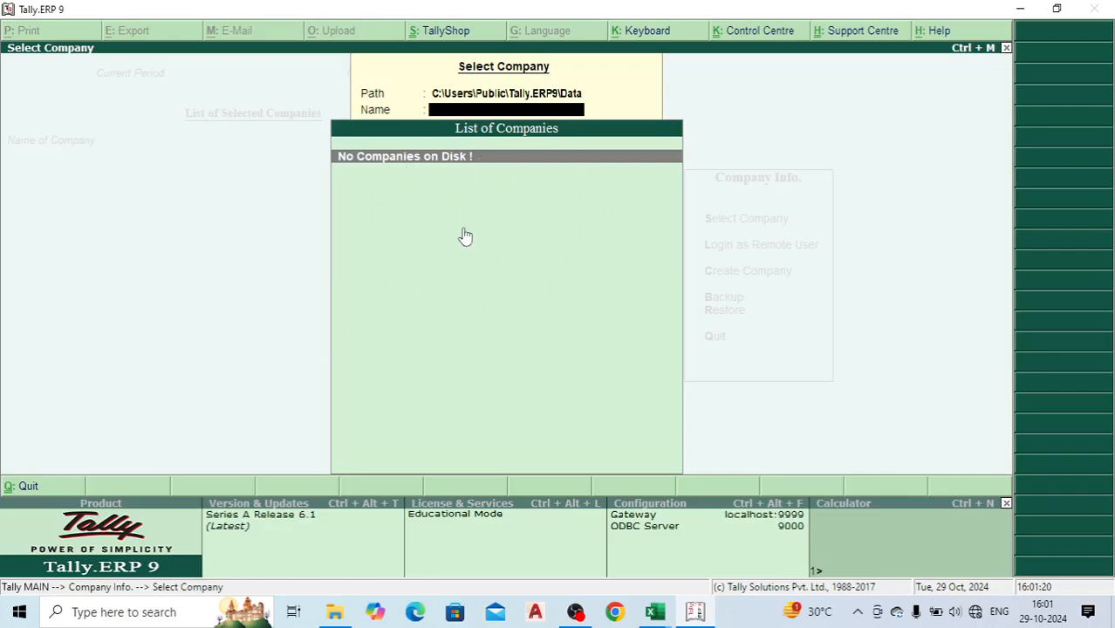
# Step: Switch to File Explorer and copy all company folders, 10000 to 10010, from E:\T DATA
pyautogui.click(340, 614)
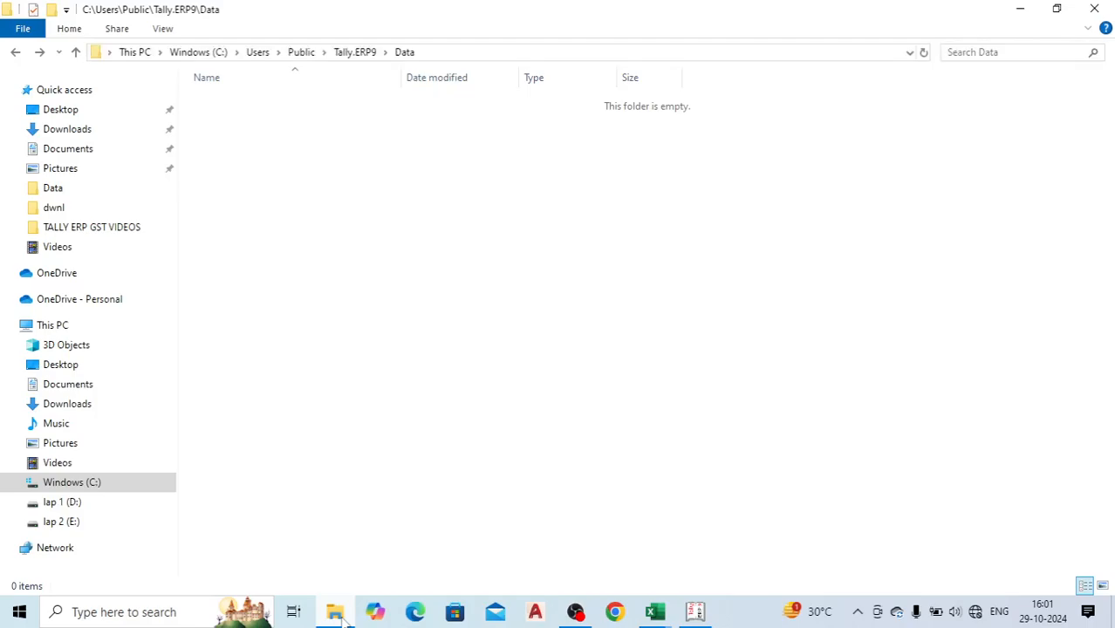
pyautogui.click(67, 507)
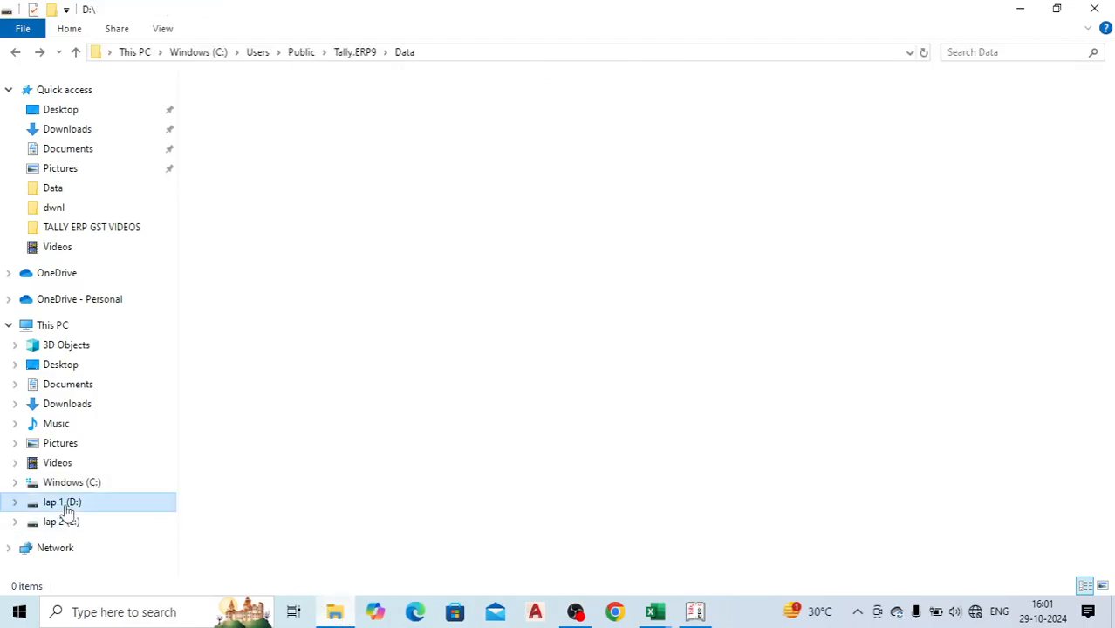
pyautogui.click(59, 522)
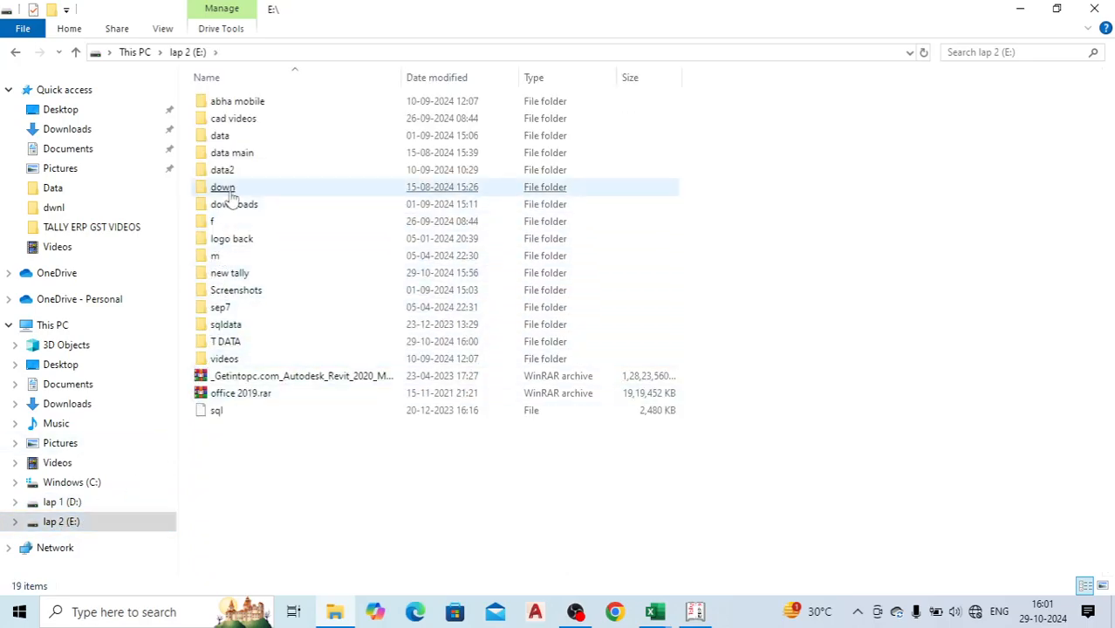
pyautogui.click(225, 185)
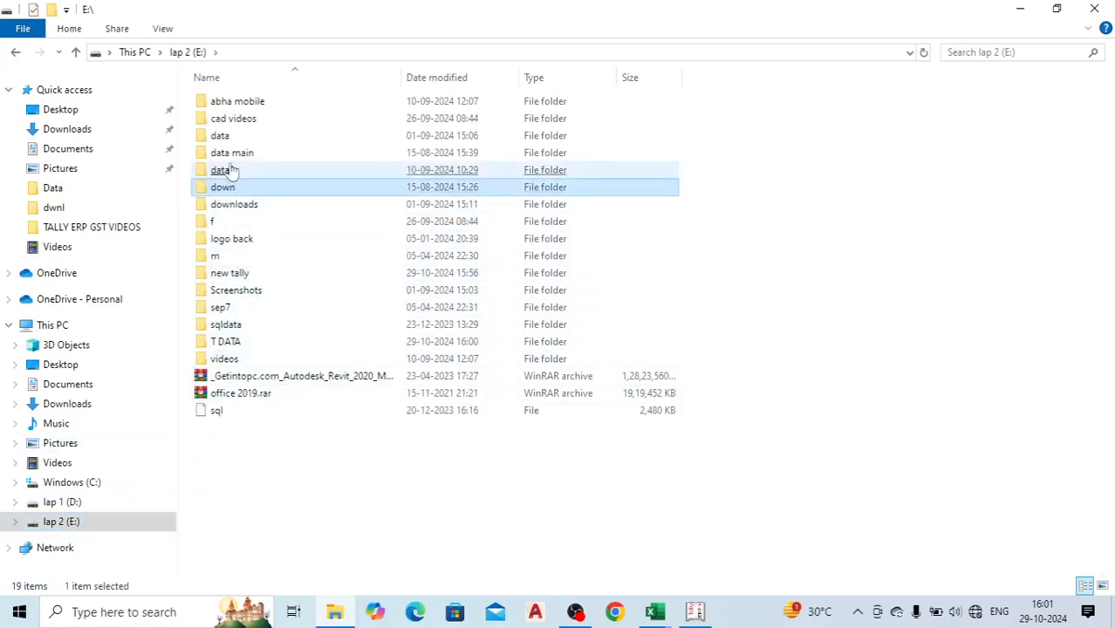
pyautogui.doubleClick(221, 342)
pyautogui.moveTo(222, 350); pyautogui.dragTo(233, 116)
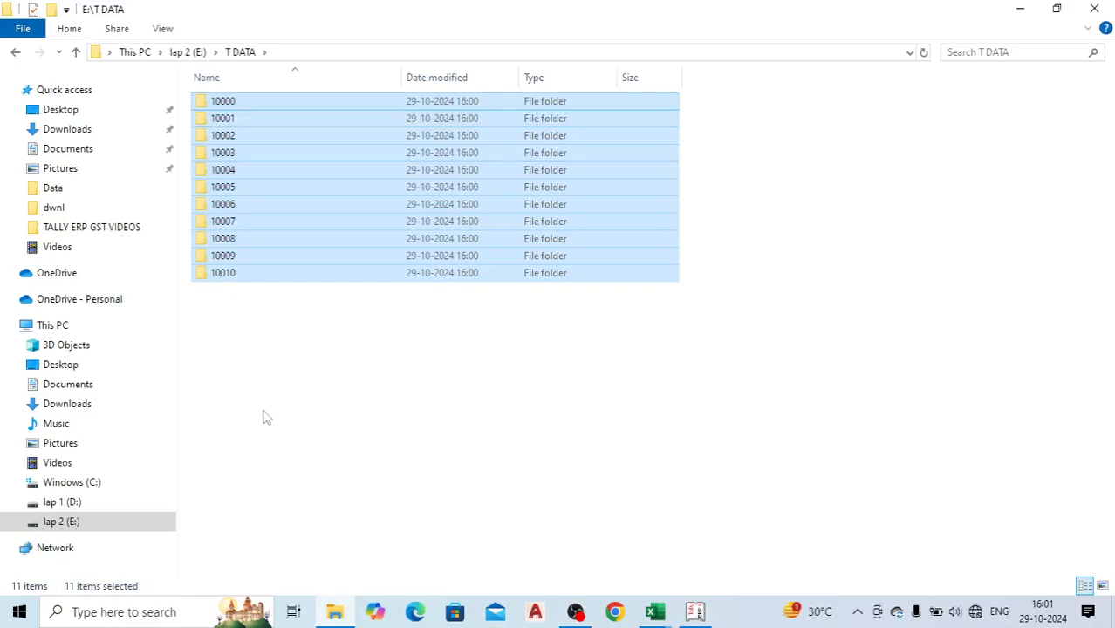
# Step: Open C:\Users\Public\Tally.ERP9\Data and paste the copied company folders into it
pyautogui.click(48, 329)
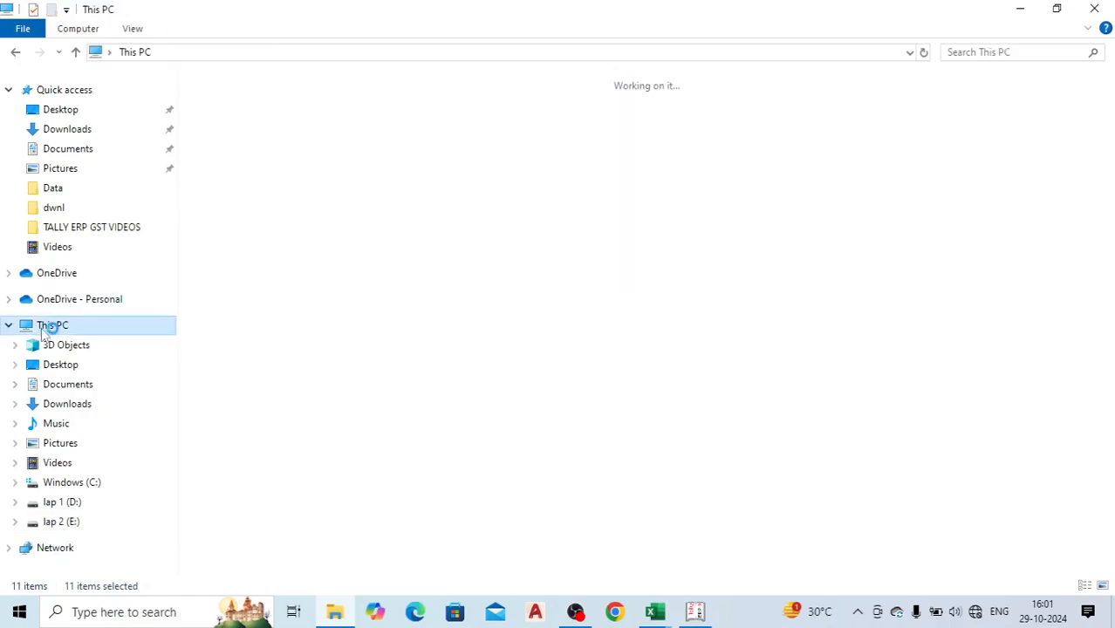
pyautogui.doubleClick(249, 225)
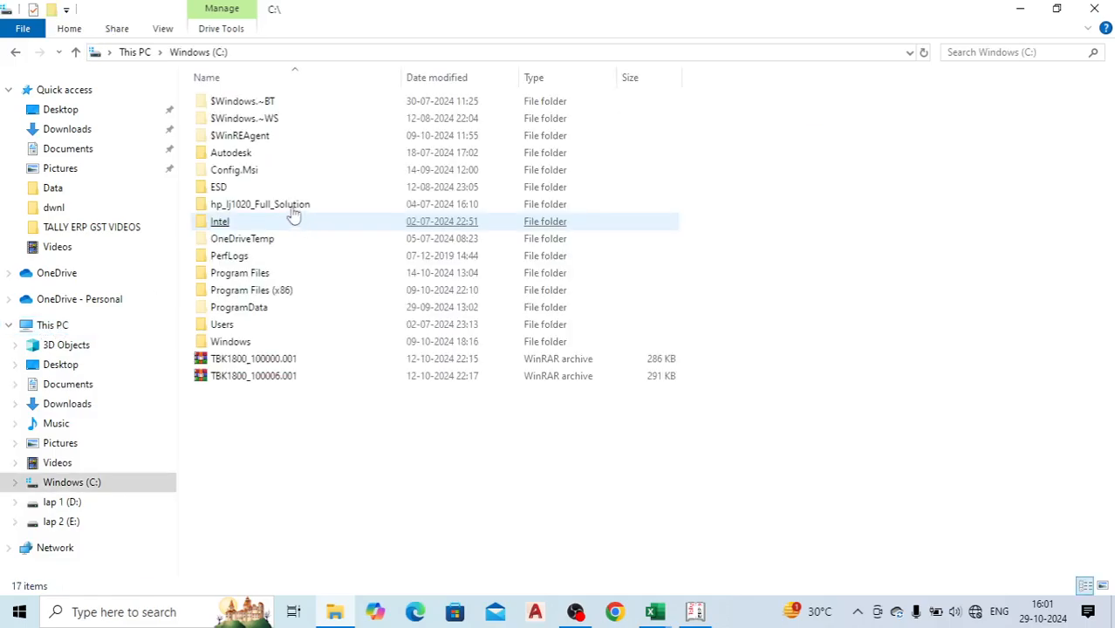
pyautogui.doubleClick(223, 324)
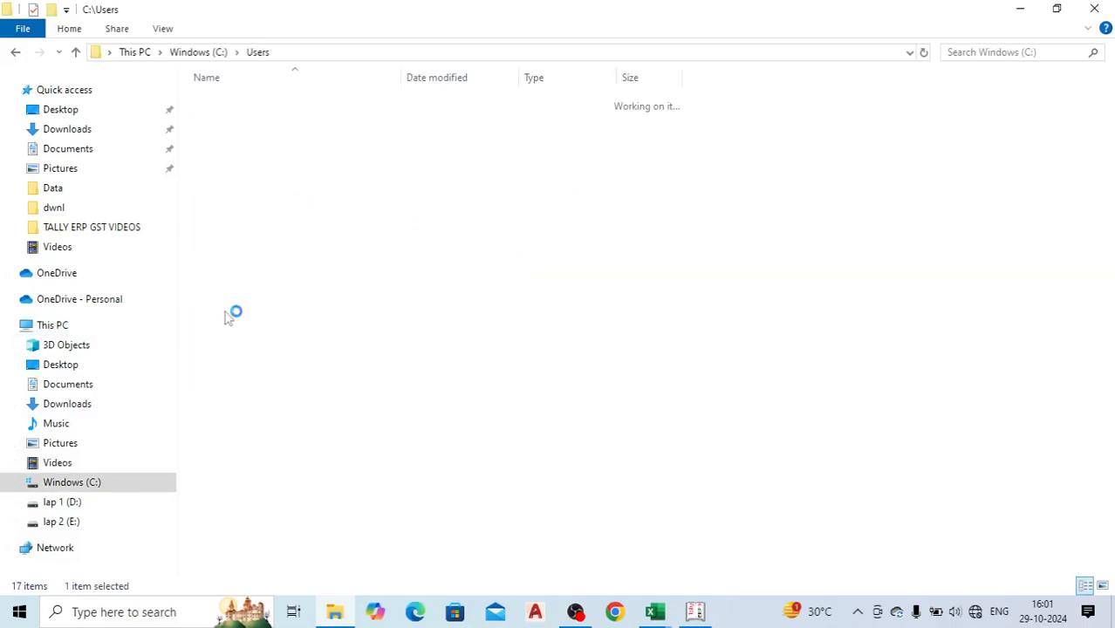
pyautogui.doubleClick(226, 143)
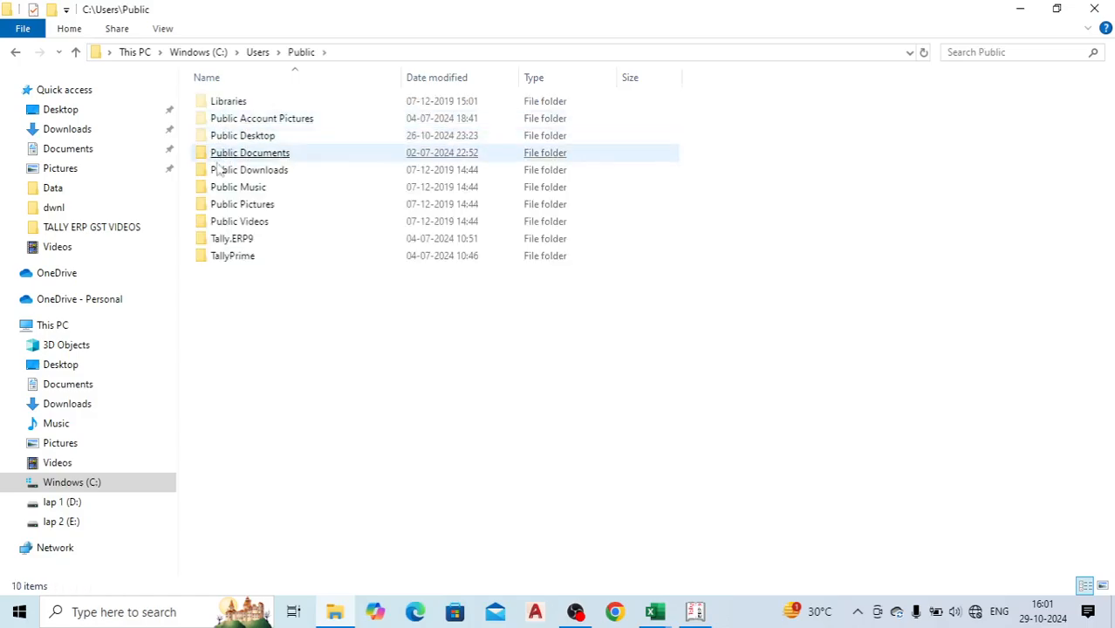
pyautogui.doubleClick(215, 245)
pyautogui.doubleClick(219, 109)
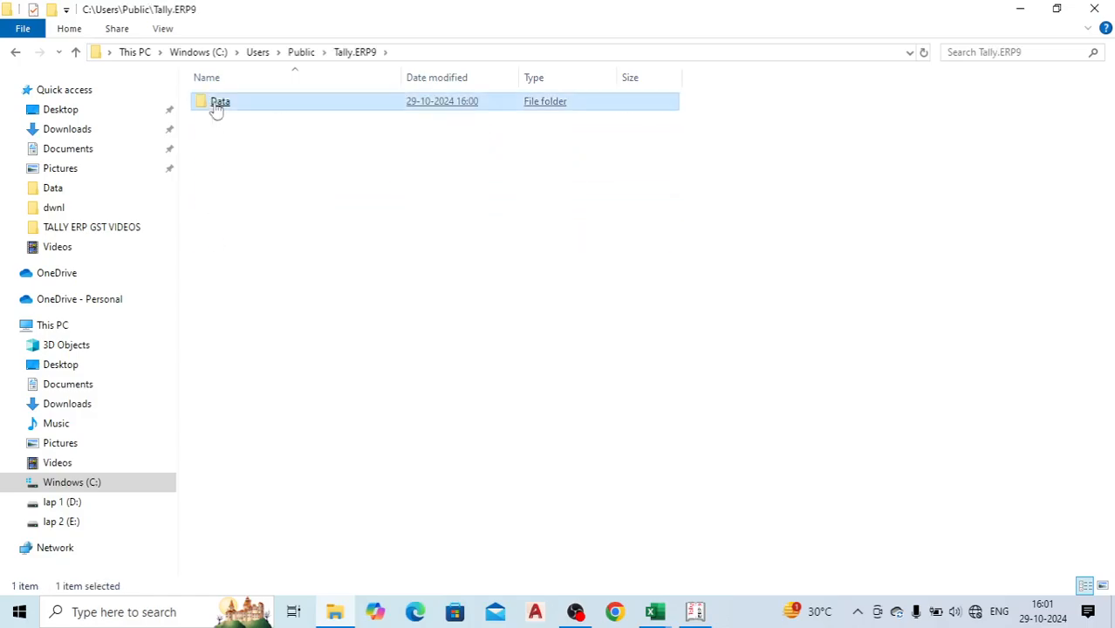
pyautogui.rightClick(397, 347)
pyautogui.click(427, 457)
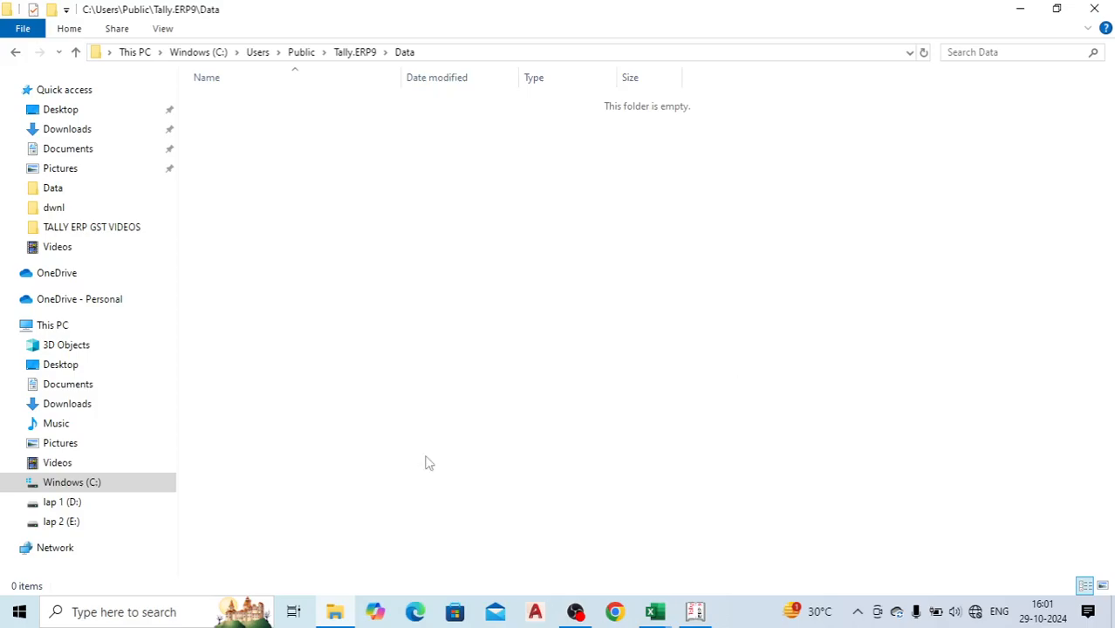
pyautogui.click(770, 380)
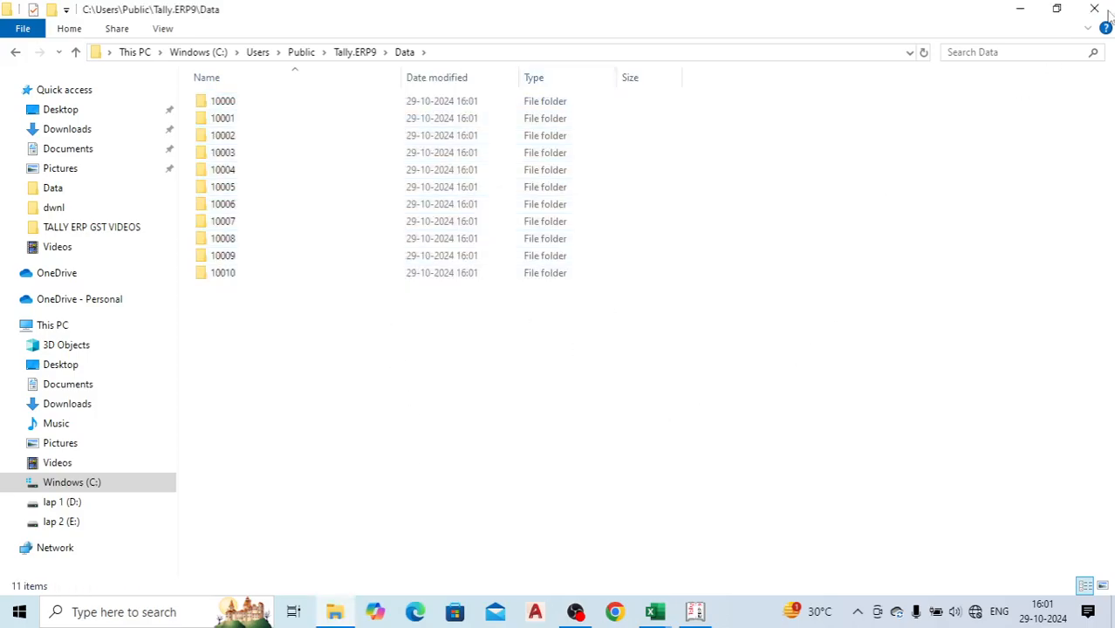
# Step: Close File Explorer and leave the Select Company screen in Tally.ERP 9 to reload the company list
pyautogui.click(1107, 11)
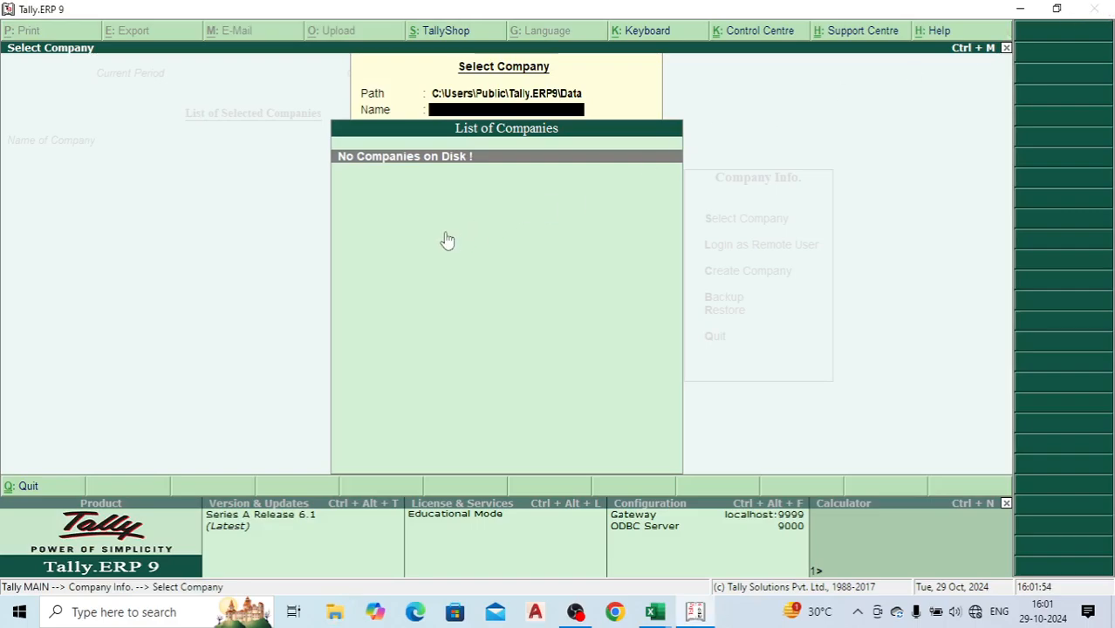
pyautogui.press('Escape')
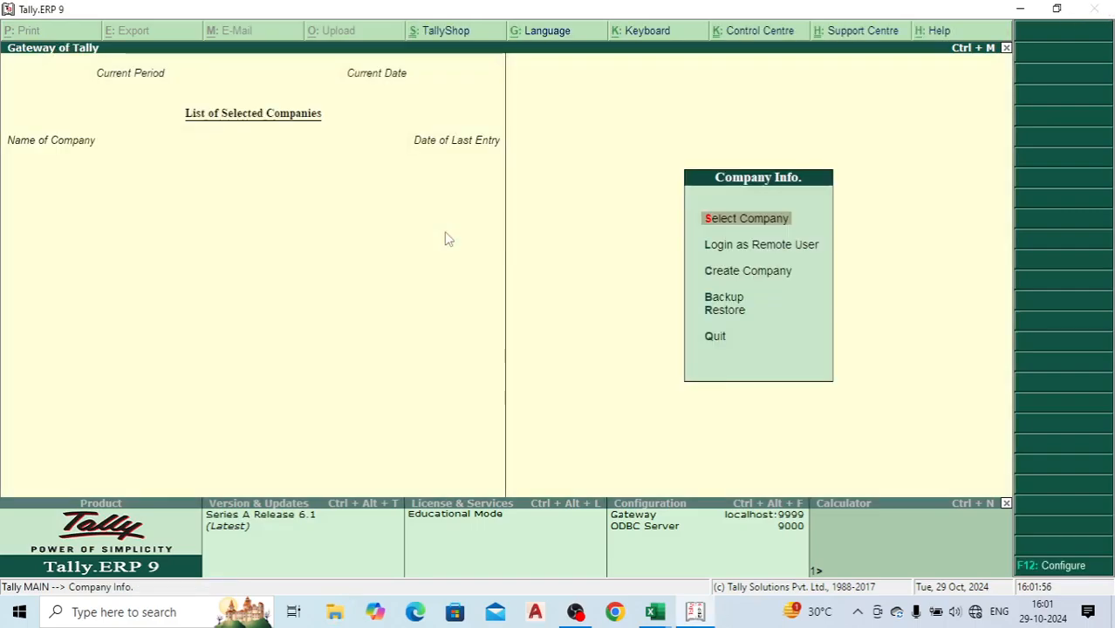